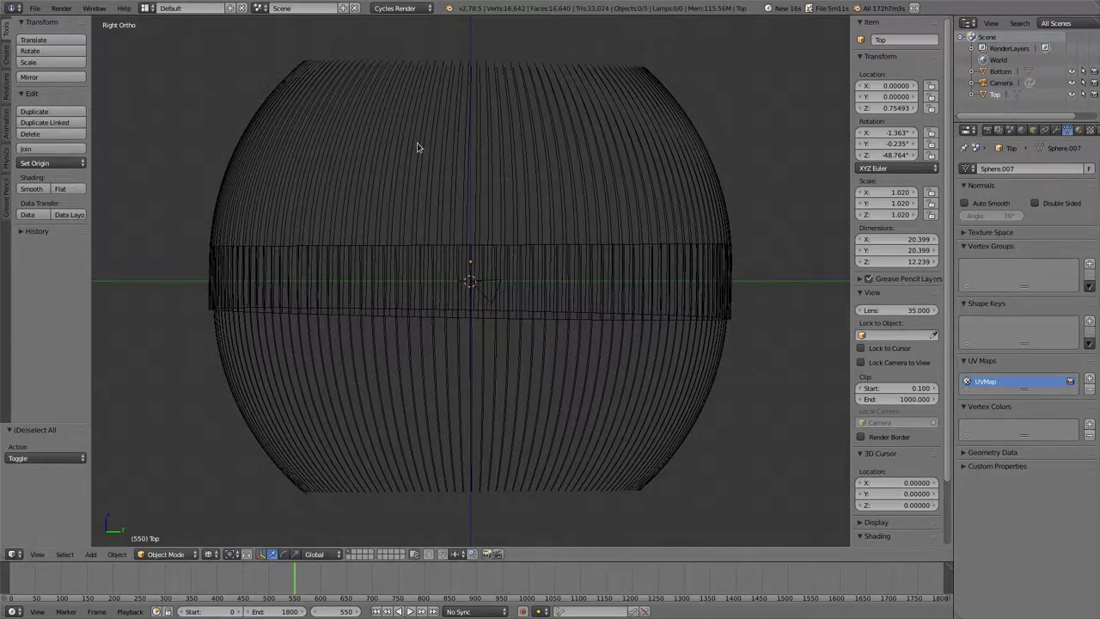
# Orbit from Right Ortho to an angled user view of the two-part sphere.
pyautogui.moveTo(381, 137); pyautogui.dragTo(349, 172, button='middle')
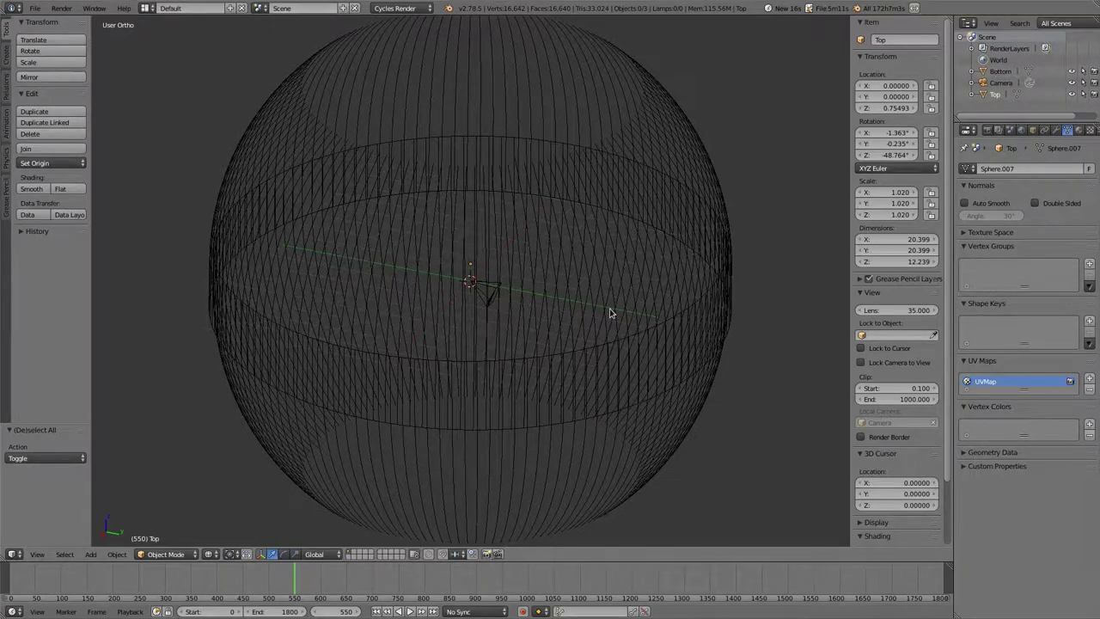
# Toggle between Bottom and Top hemispheres, zooming and orbiting side-on to check the seam, ending on Top.
pyautogui.rightClick(581, 290)
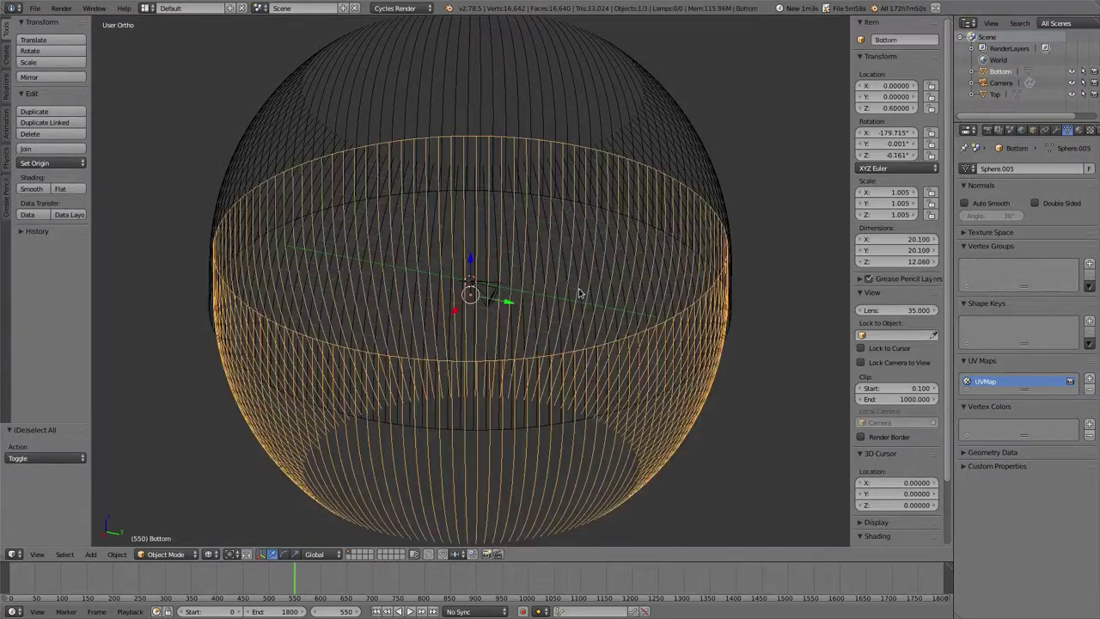
pyautogui.rightClick(647, 106)
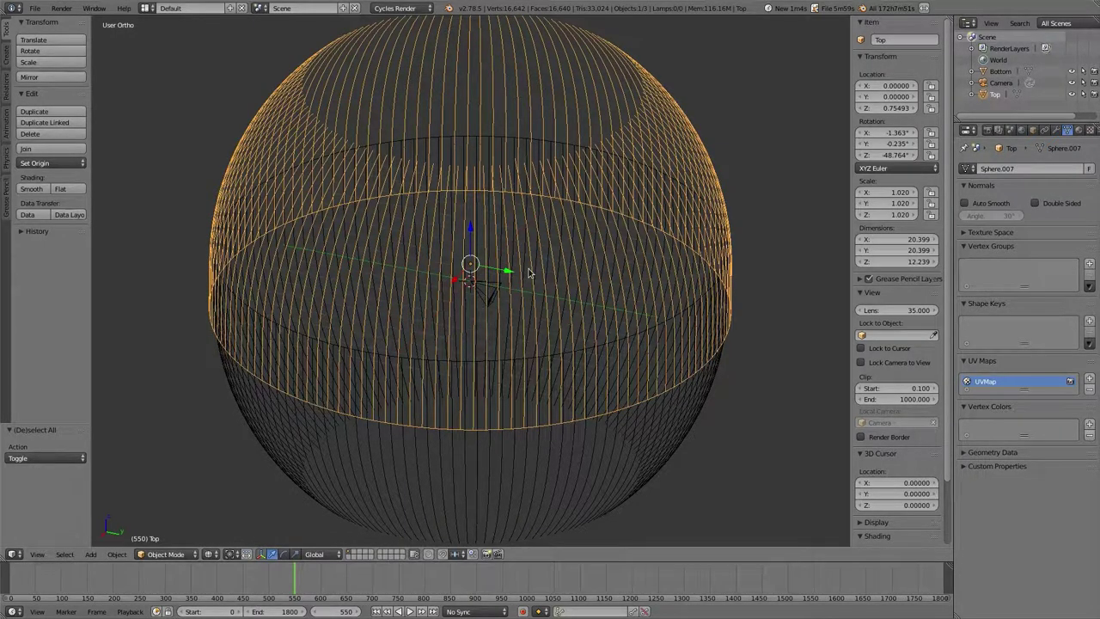
pyautogui.hotkey('ctrl', 'z')
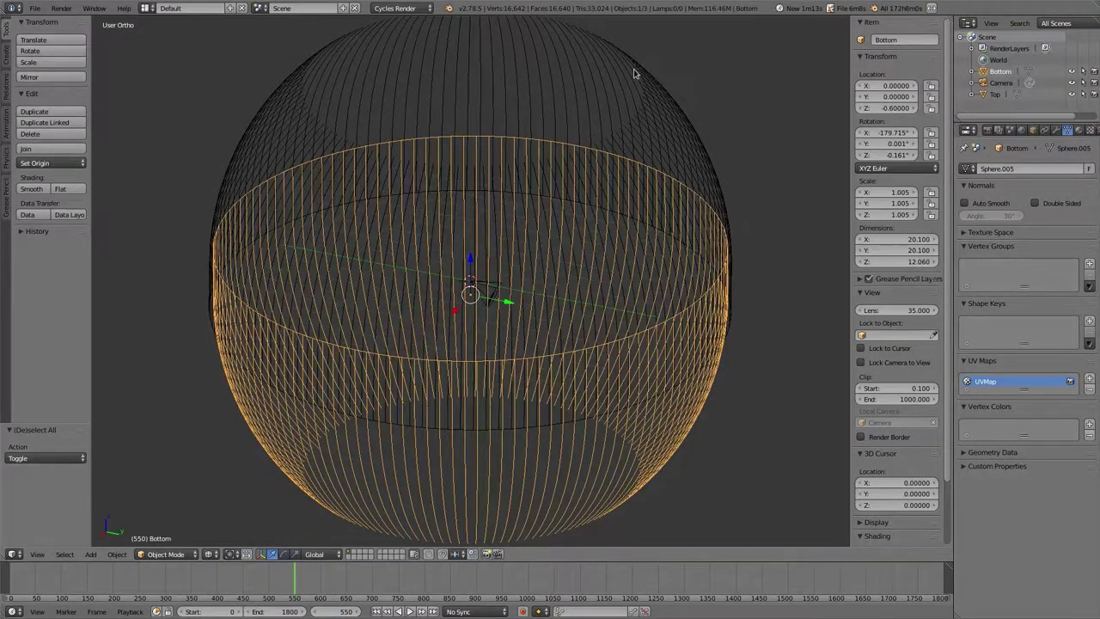
pyautogui.hotkey('ctrl', 'shift', 'z')
pyautogui.scroll(-2, 670, 134)
pyautogui.moveTo(589, 234); pyautogui.dragTo(666, 211, button='middle')
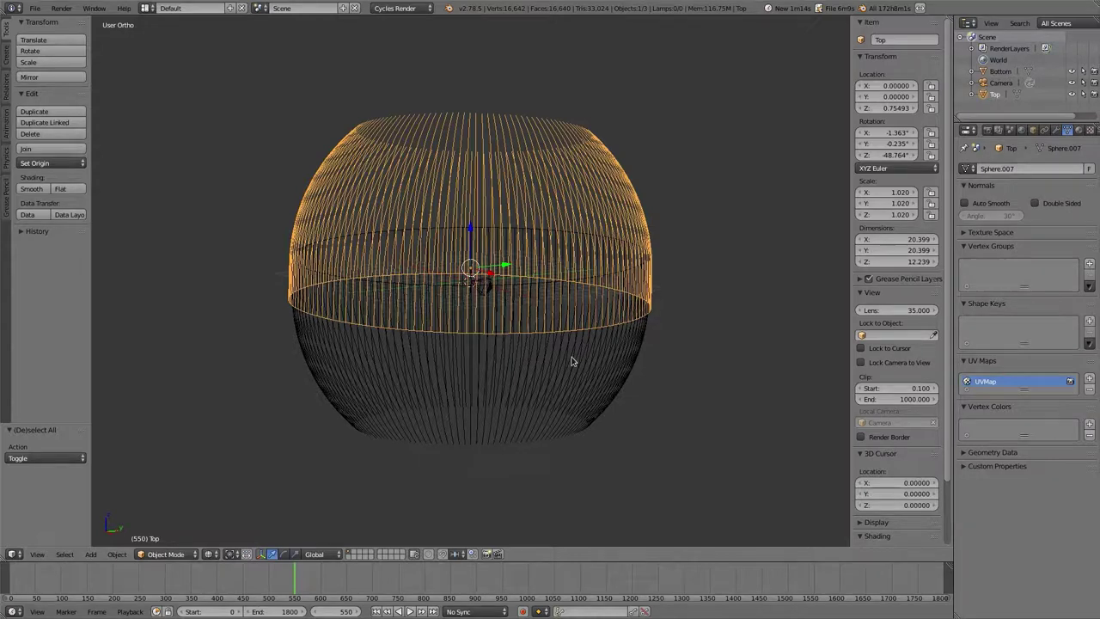
pyautogui.scroll(2, 572, 362)
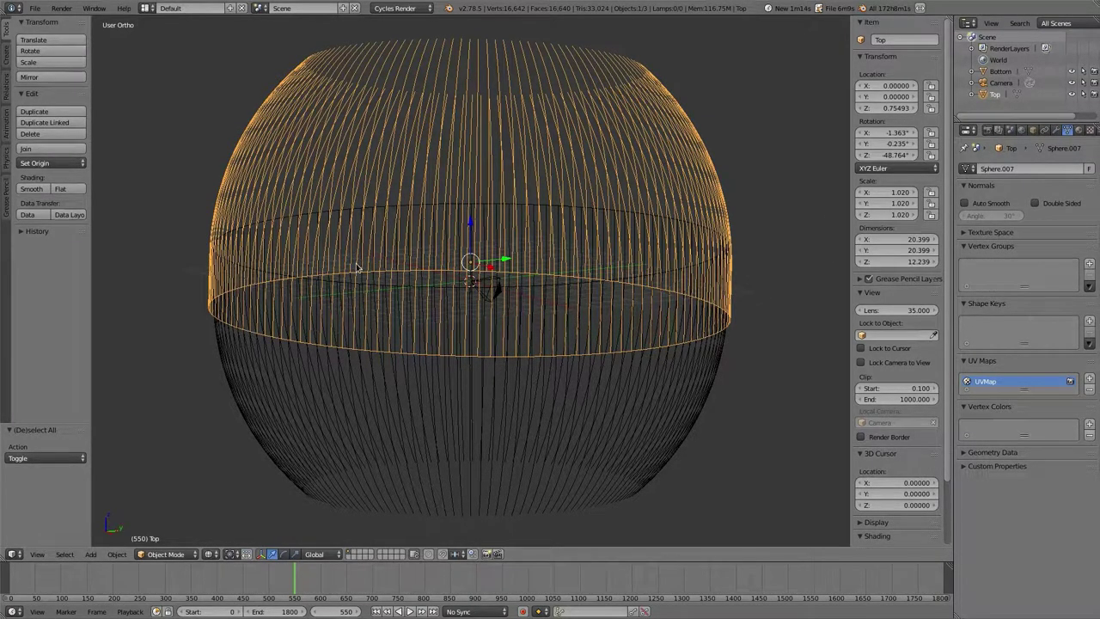
# Switch the screen layout to Compositing.
pyautogui.click(145, 8)
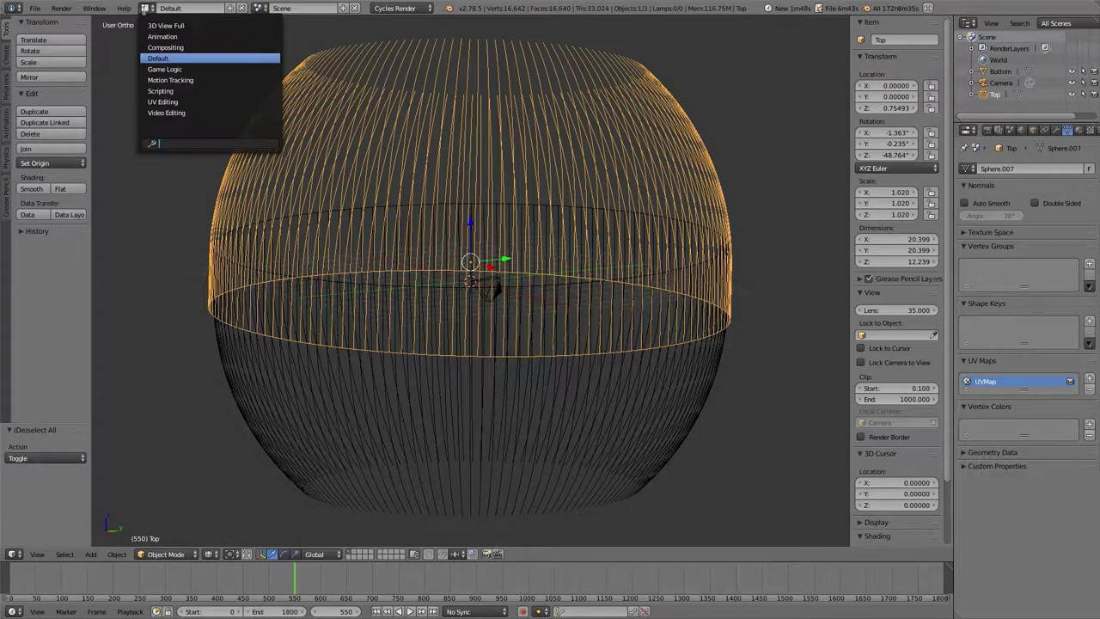
pyautogui.click(164, 48)
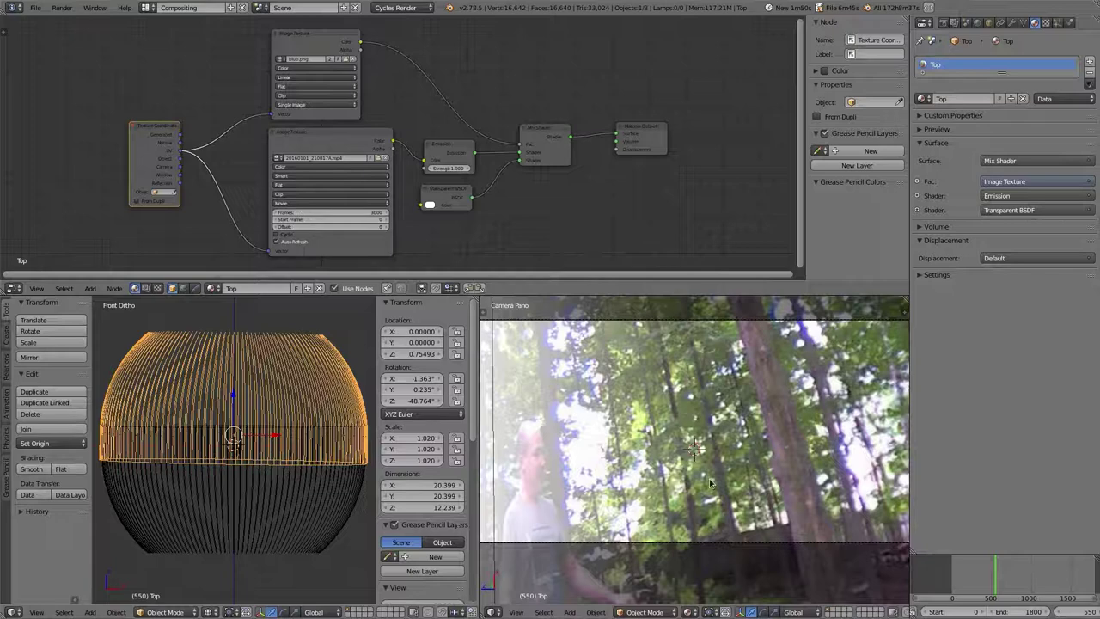
pyautogui.scroll(-3, 580, 411)
pyautogui.scroll(4, 581, 411)
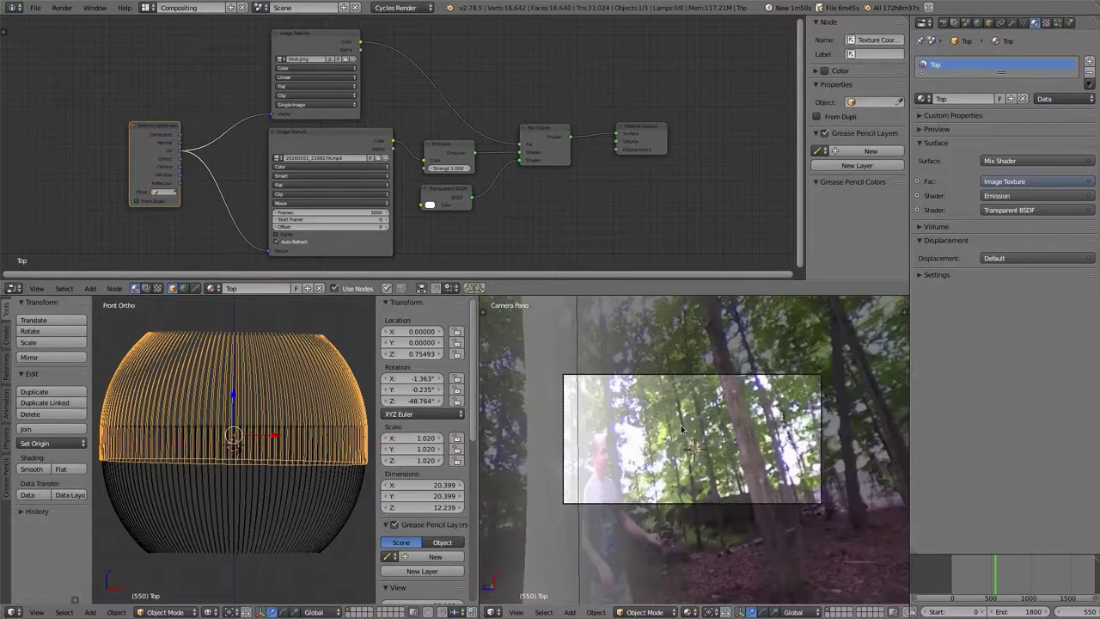
# Alternate selection between Bottom and Top hemispheres, then orbit the right viewport out of camera view.
pyautogui.rightClick(718, 330)
pyautogui.scroll(-2, 529, 367)
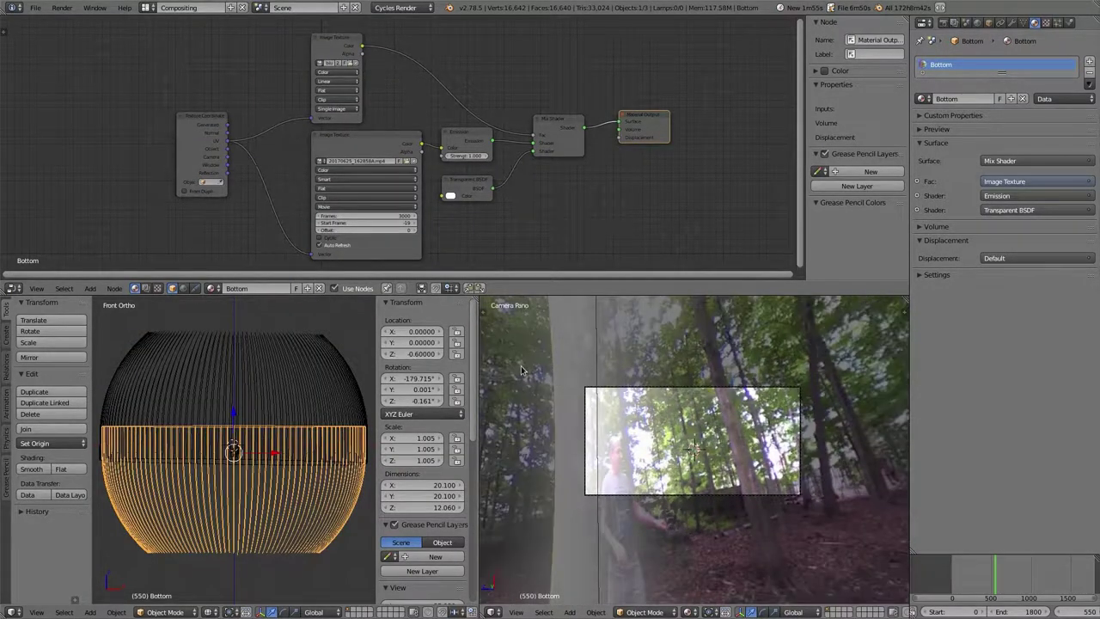
pyautogui.rightClick(520, 371)
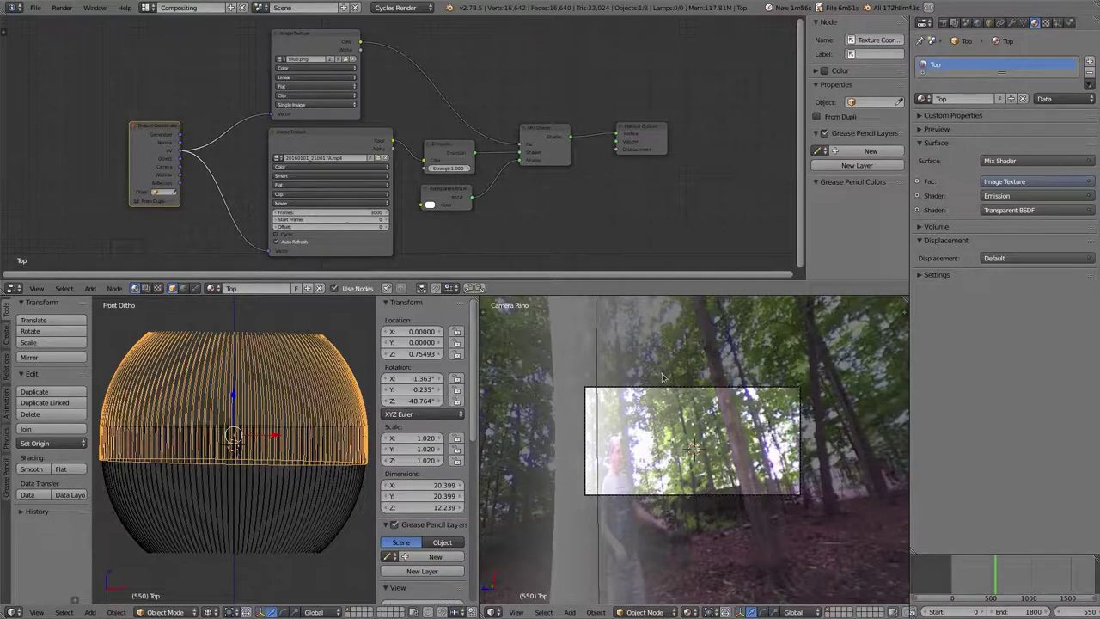
pyautogui.rightClick(727, 342)
pyautogui.rightClick(524, 387)
pyautogui.rightClick(768, 334)
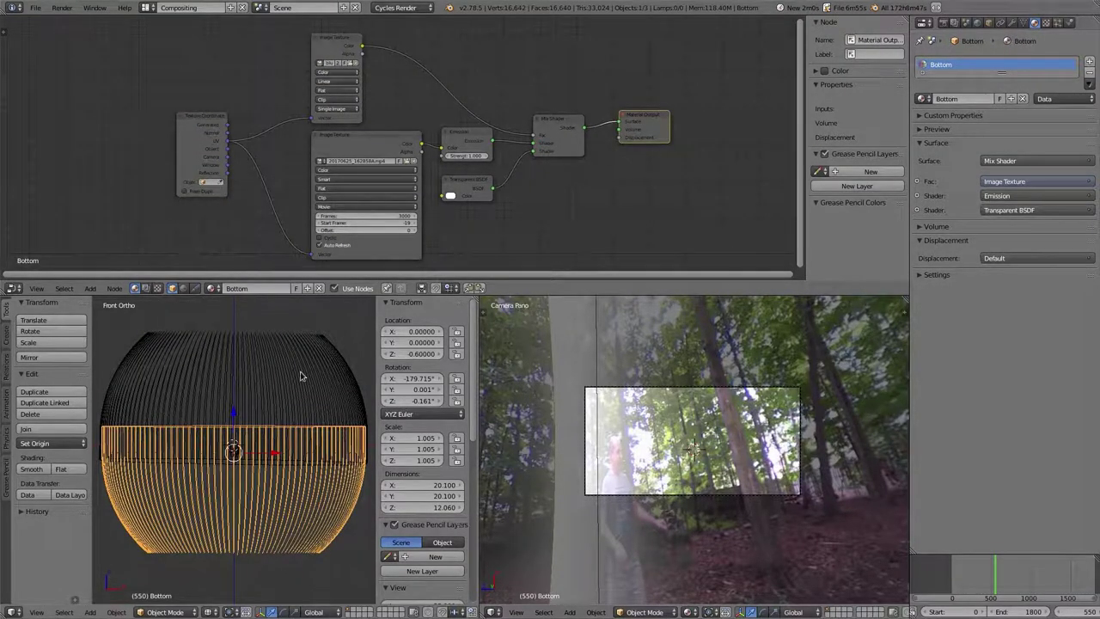
pyautogui.rightClick(269, 382)
pyautogui.moveTo(735, 442); pyautogui.dragTo(550, 484, button='middle')
pyautogui.scroll(-6, 716, 425)
# Zoom the right viewport and select the Bottom hemisphere.
pyautogui.scroll(6, 660, 474)
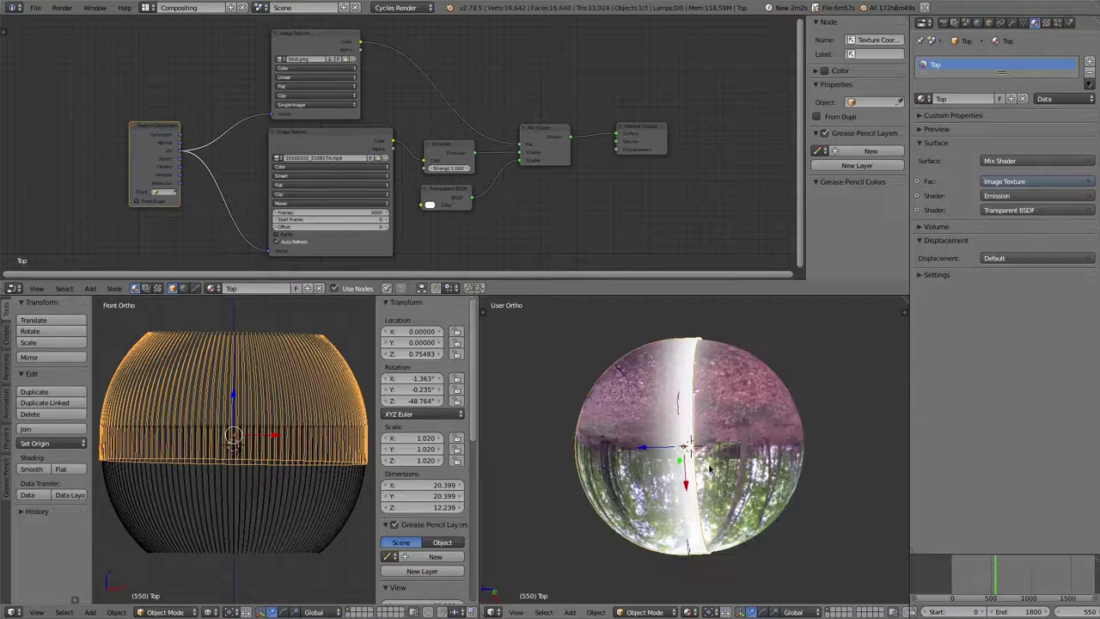
pyautogui.hotkey('ctrl', 'z')
pyautogui.hotkey('ctrl', 'shift', 'z')
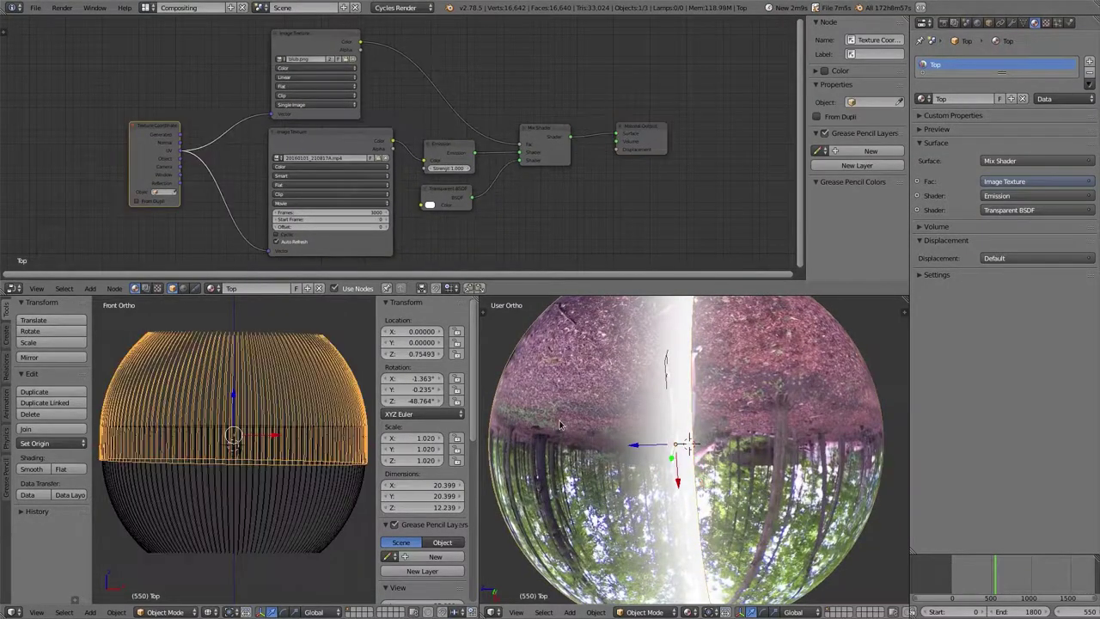
pyautogui.scroll(-3, 765, 427)
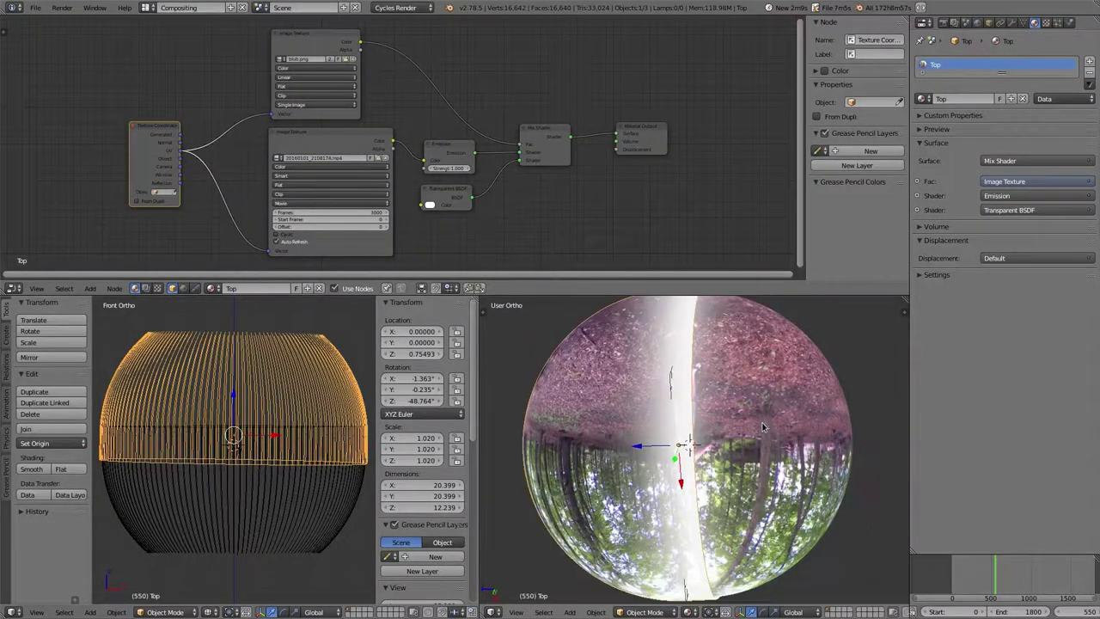
pyautogui.rightClick(650, 436)
# Zoom the node editor in on the Bottom material's 20170625_162858A.mp4 movie texture.
pyautogui.hotkey('ctrl', 'z')
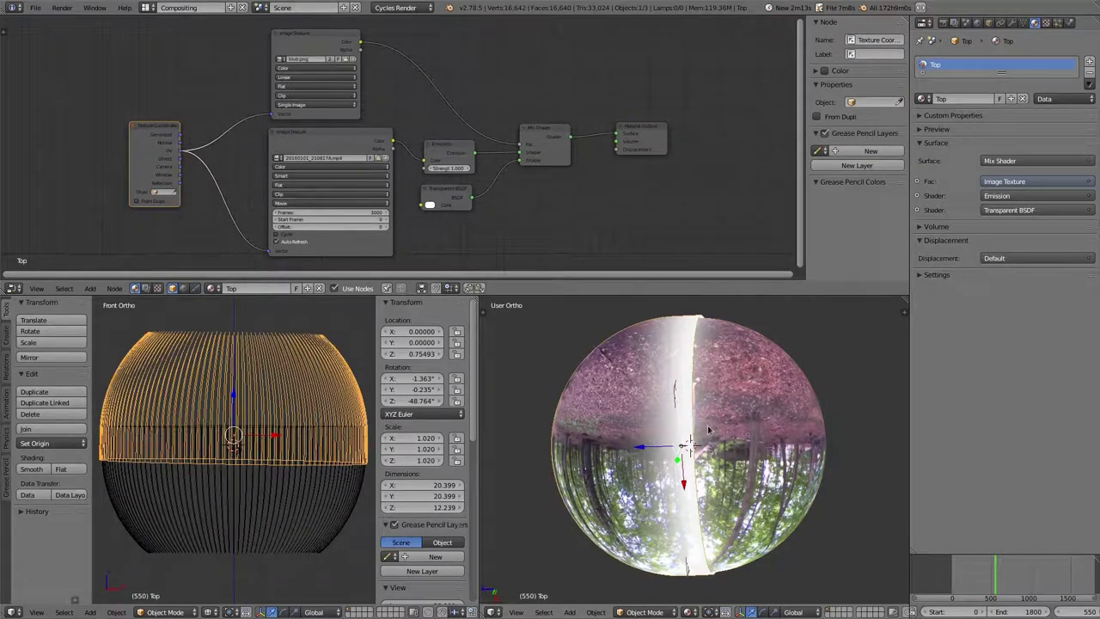
pyautogui.hotkey('ctrl', 'shift', 'z')
pyautogui.hotkey('ctrl', 'z')
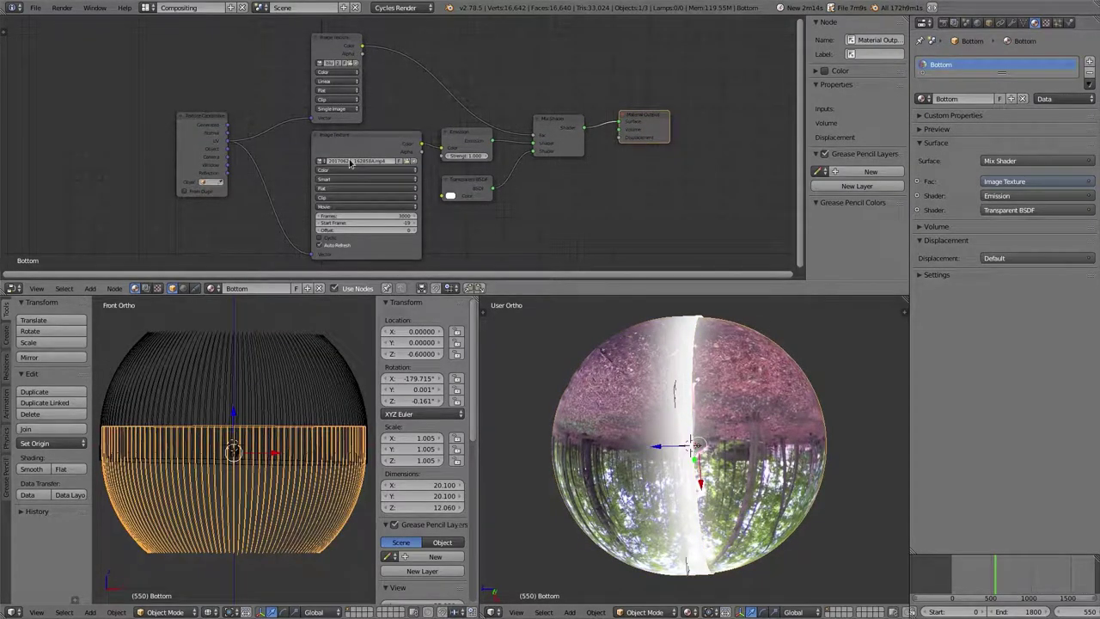
pyautogui.hotkey('ctrl', 'shift', 'z')
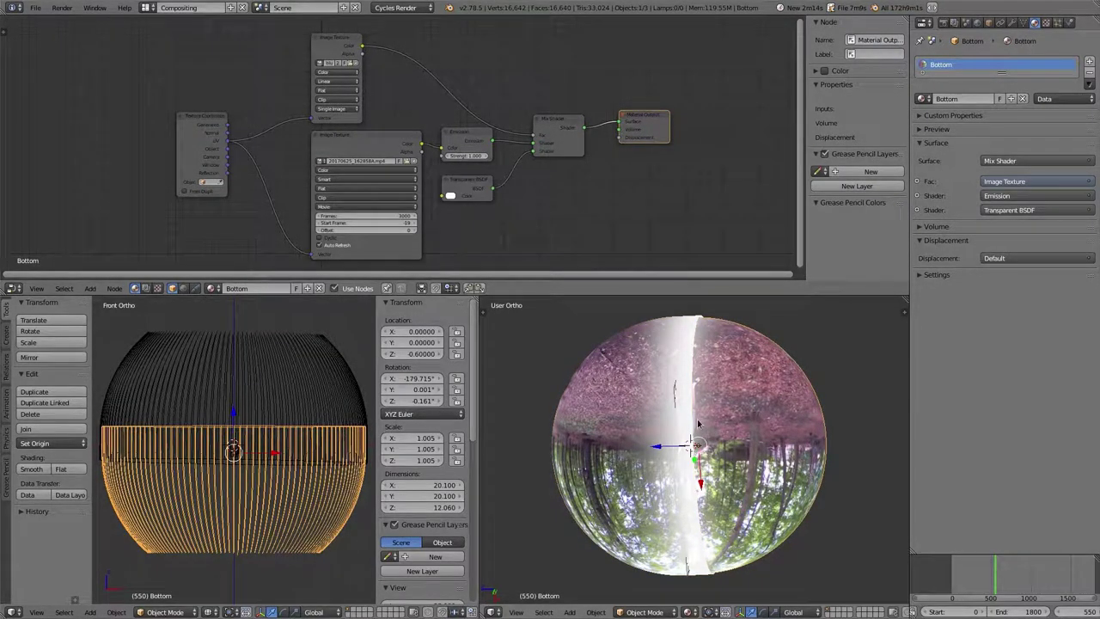
pyautogui.scroll(2, 698, 423)
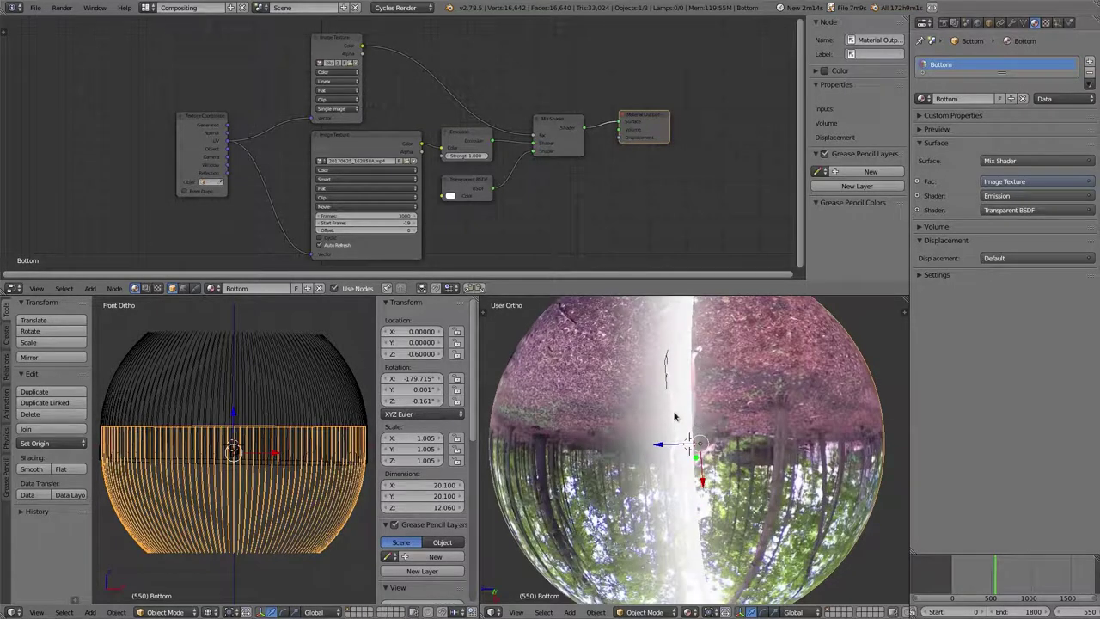
pyautogui.scroll(5, 695, 414)
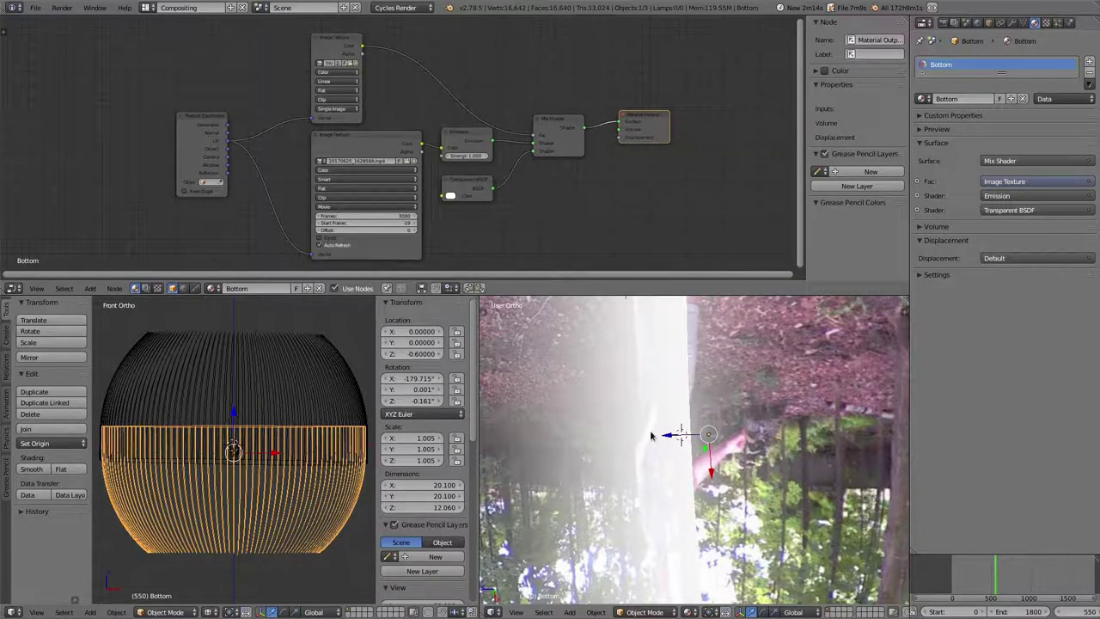
pyautogui.scroll(5, 461, 203)
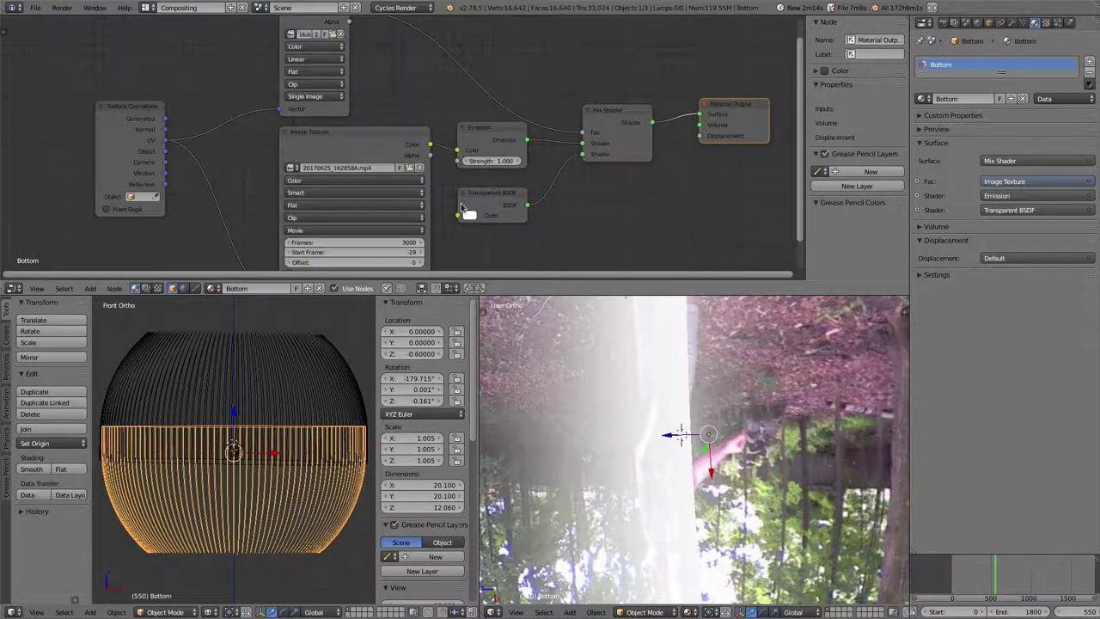
# Load 20160101_210817A.mp4 into the Top hemisphere's Image Texture.
pyautogui.rightClick(256, 340)
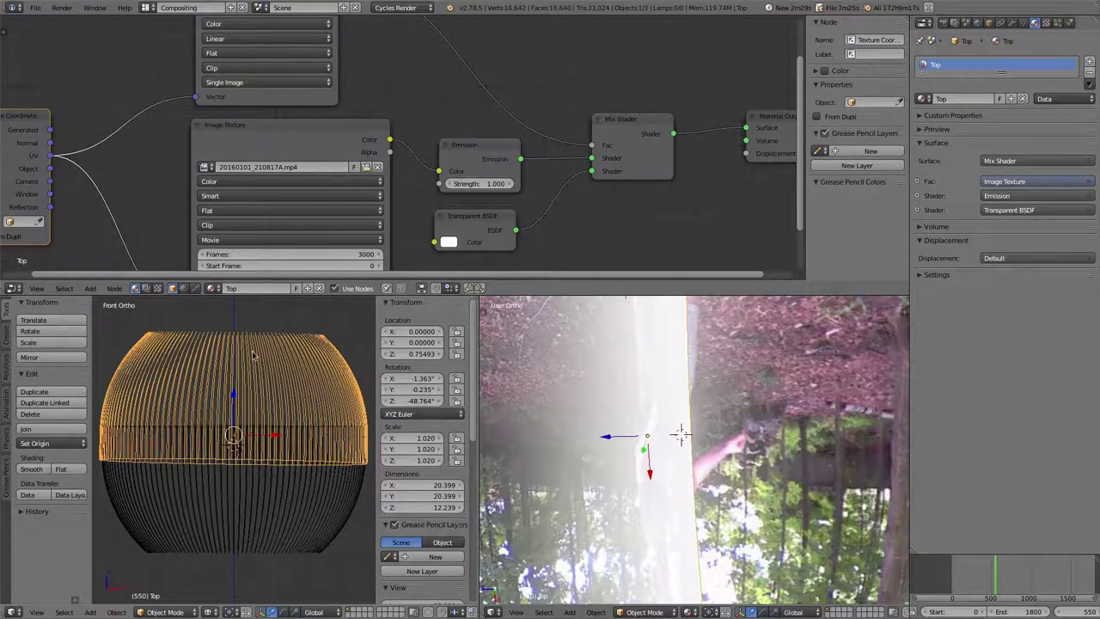
pyautogui.click(366, 168)
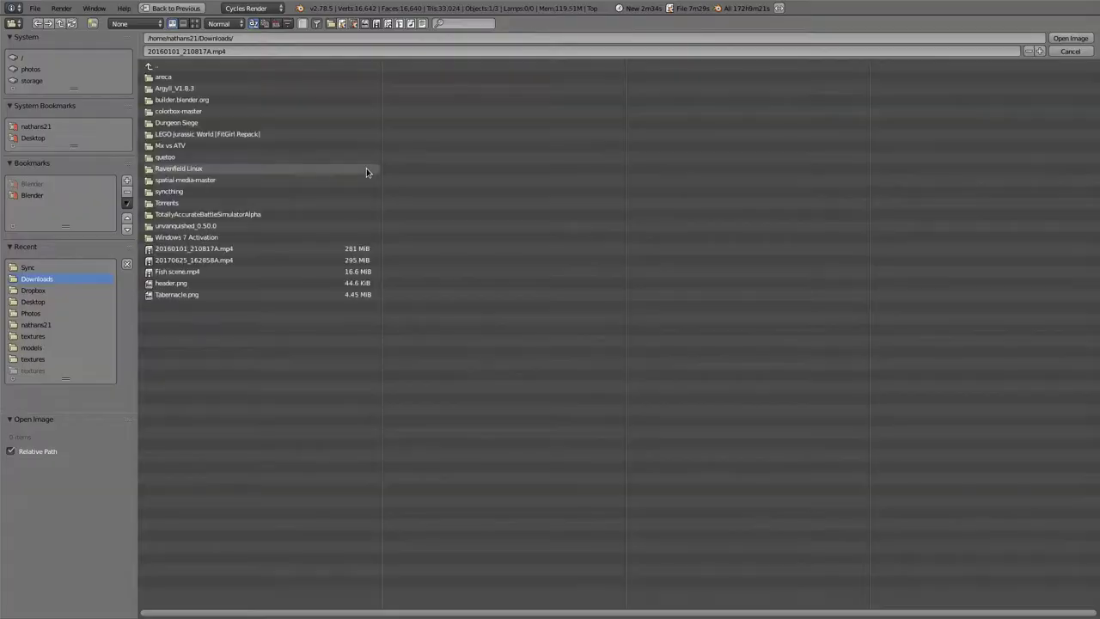
pyautogui.click(284, 249)
pyautogui.click(1062, 38)
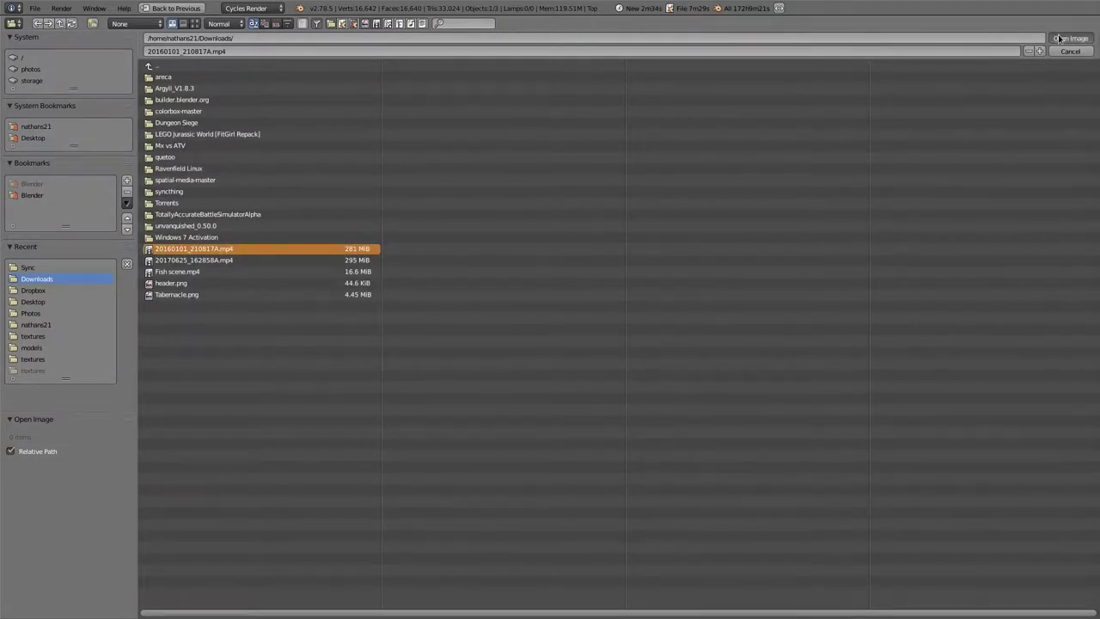
# Select the Bottom hemisphere and pick 20170625_162858A.mp4 for its Image Texture.
pyautogui.rightClick(312, 530)
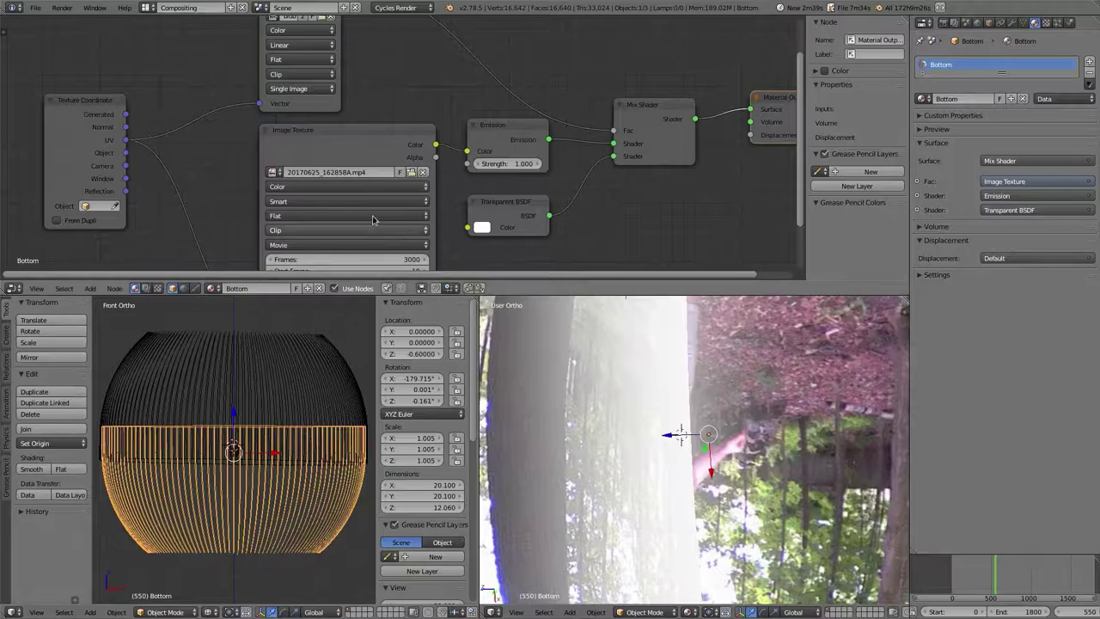
pyautogui.click(412, 172)
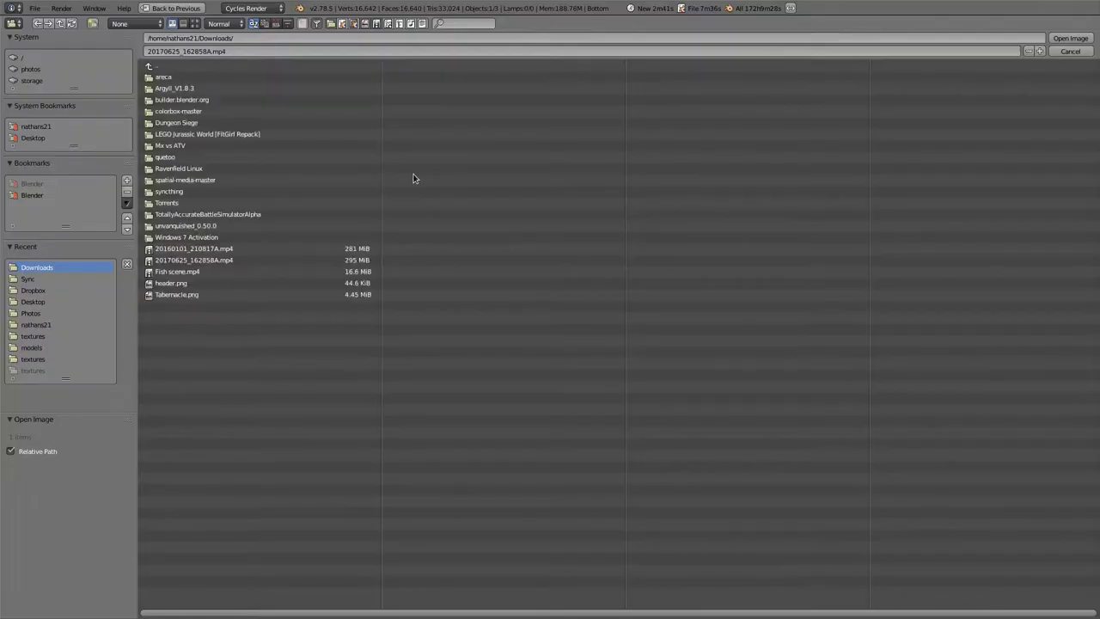
pyautogui.click(222, 260)
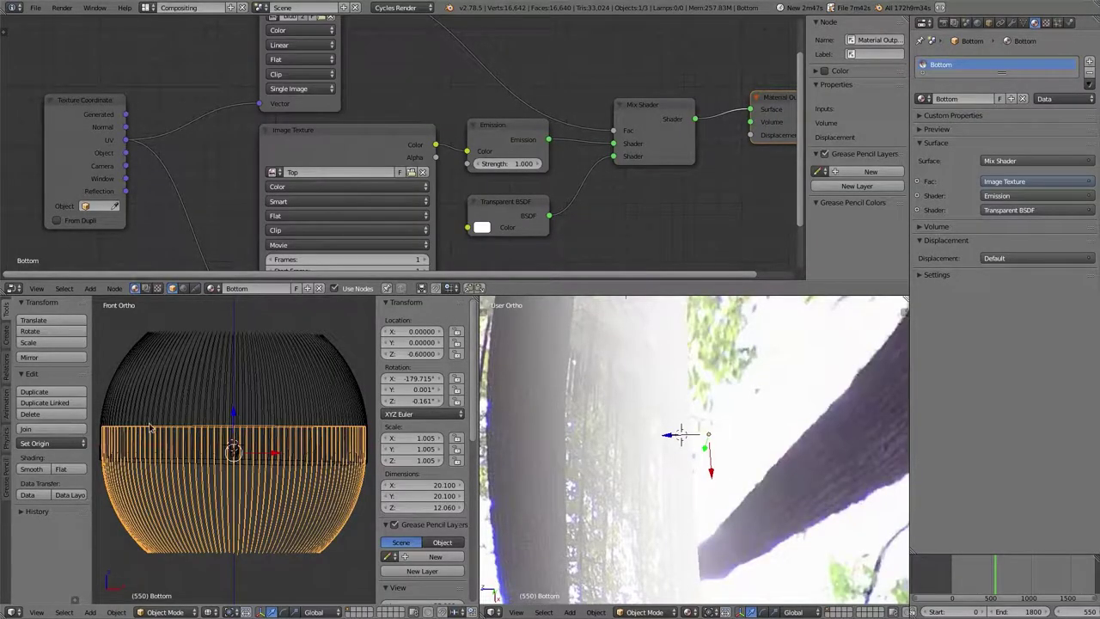
pyautogui.scroll(-5, 653, 429)
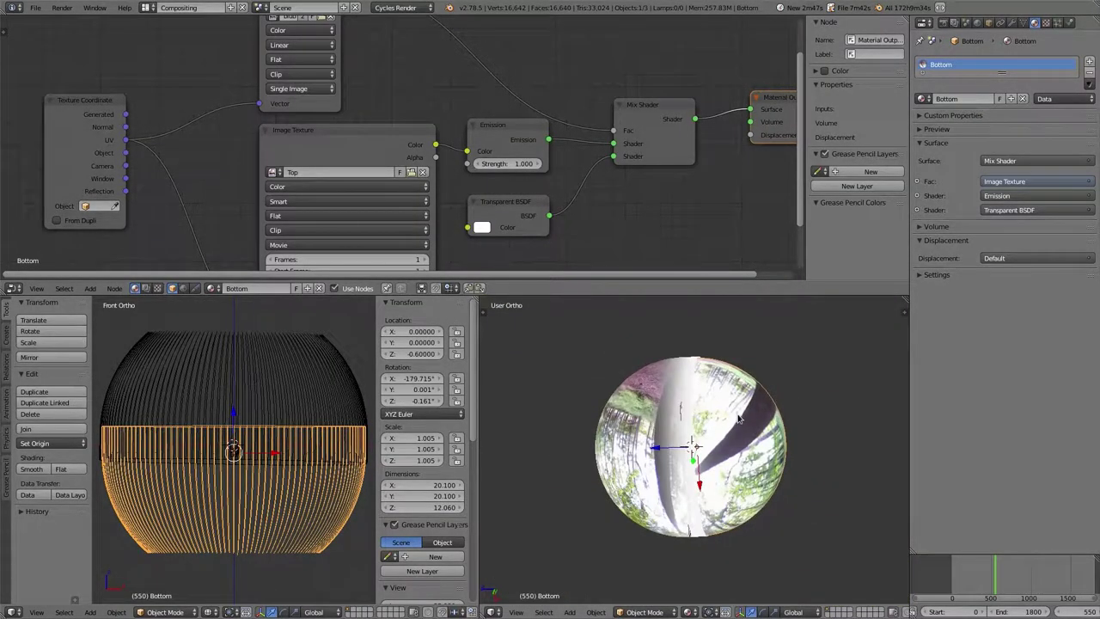
# Set the Top texture's Offset to 0 and confirm its Frames value.
pyautogui.moveTo(737, 418); pyautogui.dragTo(720, 494, button='middle')
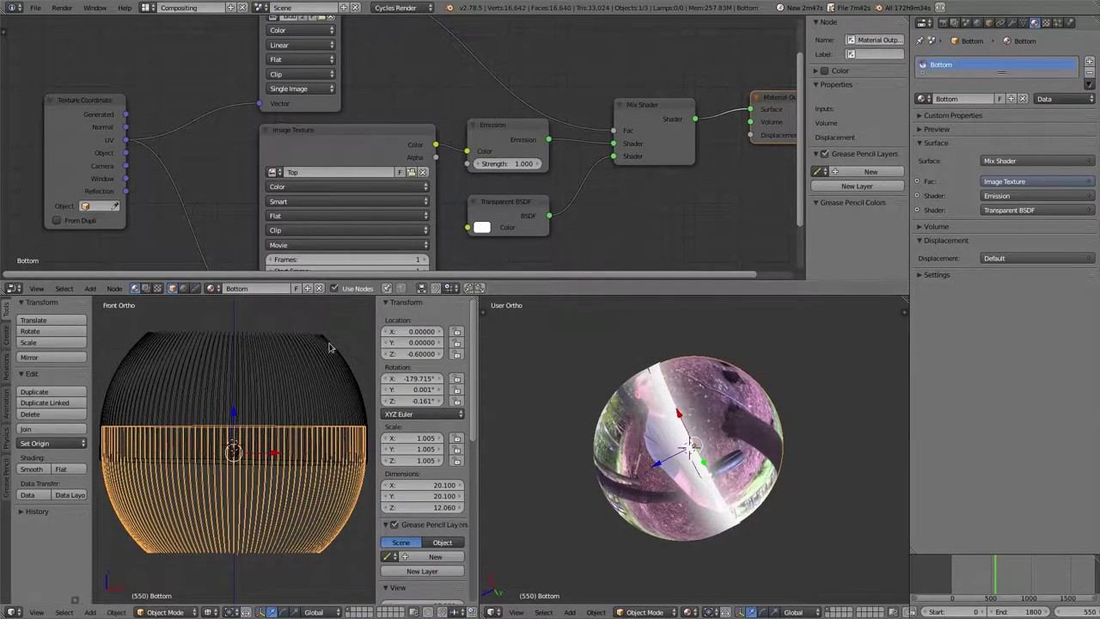
pyautogui.rightClick(301, 364)
pyautogui.moveTo(317, 156); pyautogui.dragTo(327, 100, button='middle')
pyautogui.click(315, 221)
pyautogui.write('0')
pyautogui.press('Return')
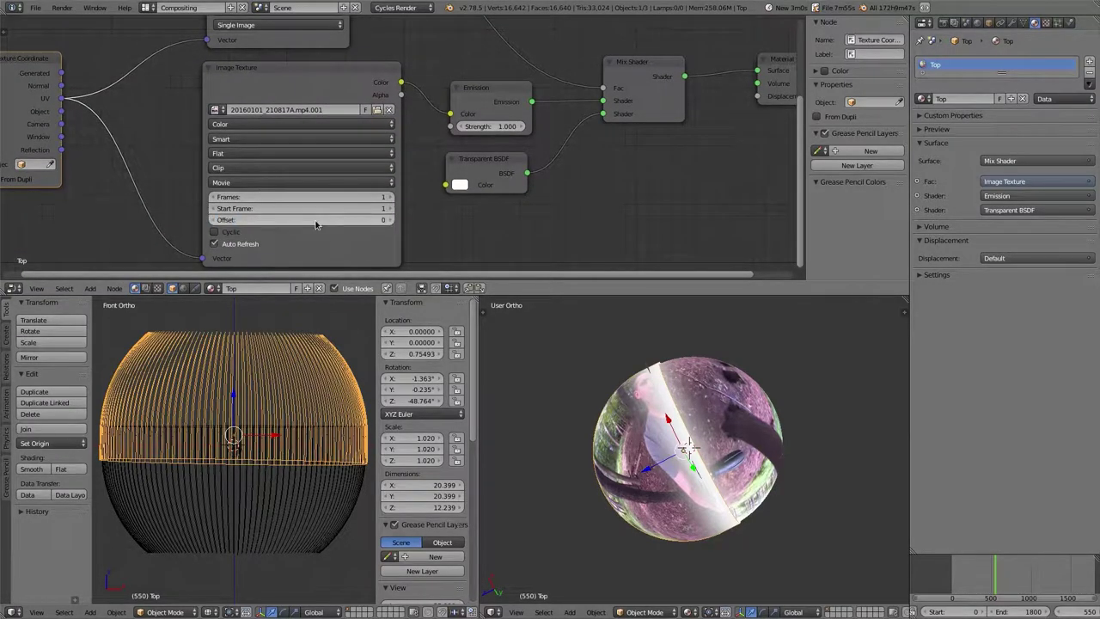
pyautogui.click(307, 196)
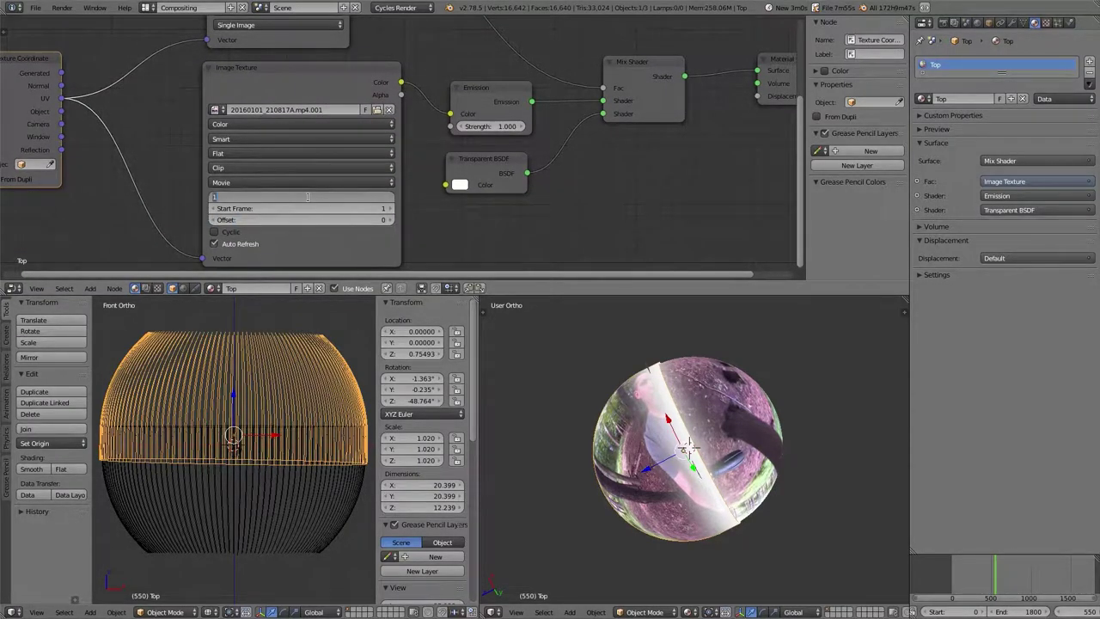
pyautogui.press('Return')
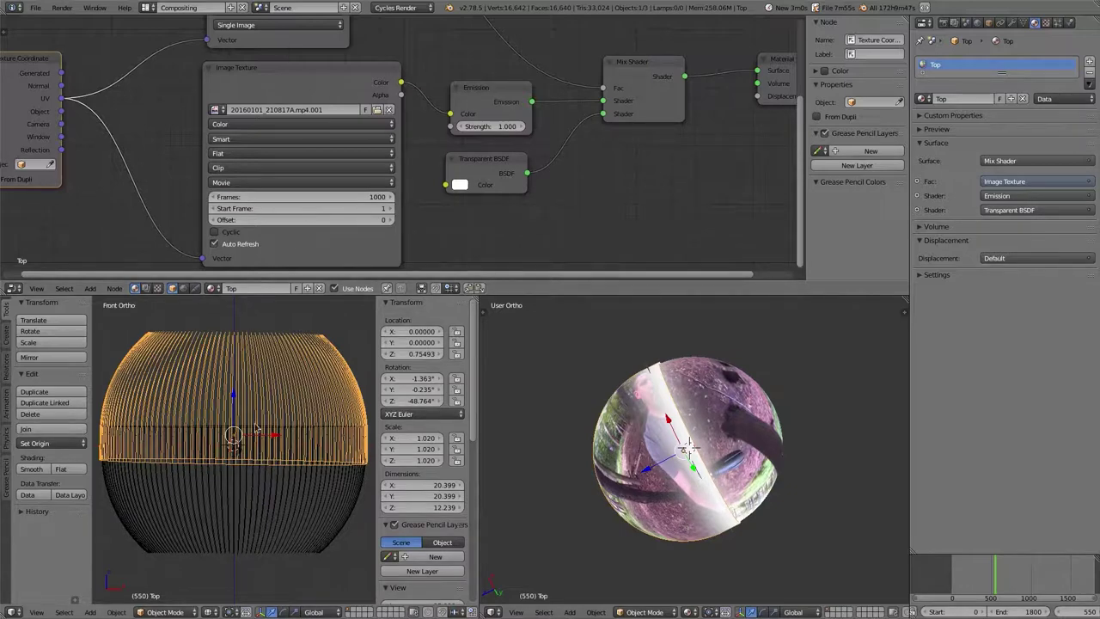
# Give the Bottom video texture 1000 frames and an Offset of 0.
pyautogui.rightClick(259, 524)
pyautogui.click(331, 201)
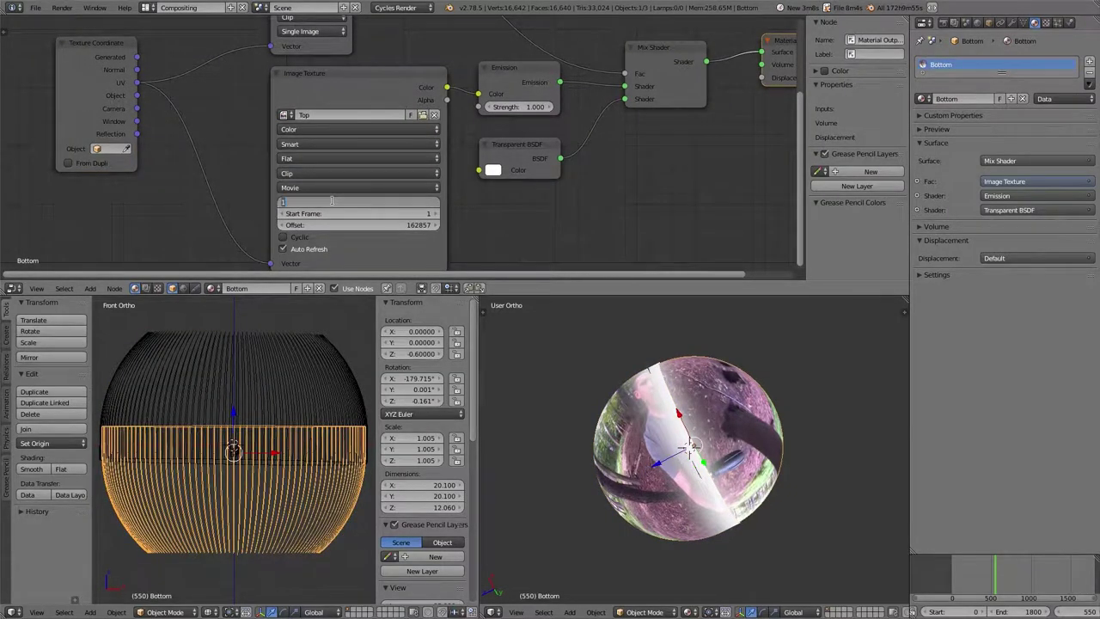
pyautogui.write('1000')
pyautogui.press('Return')
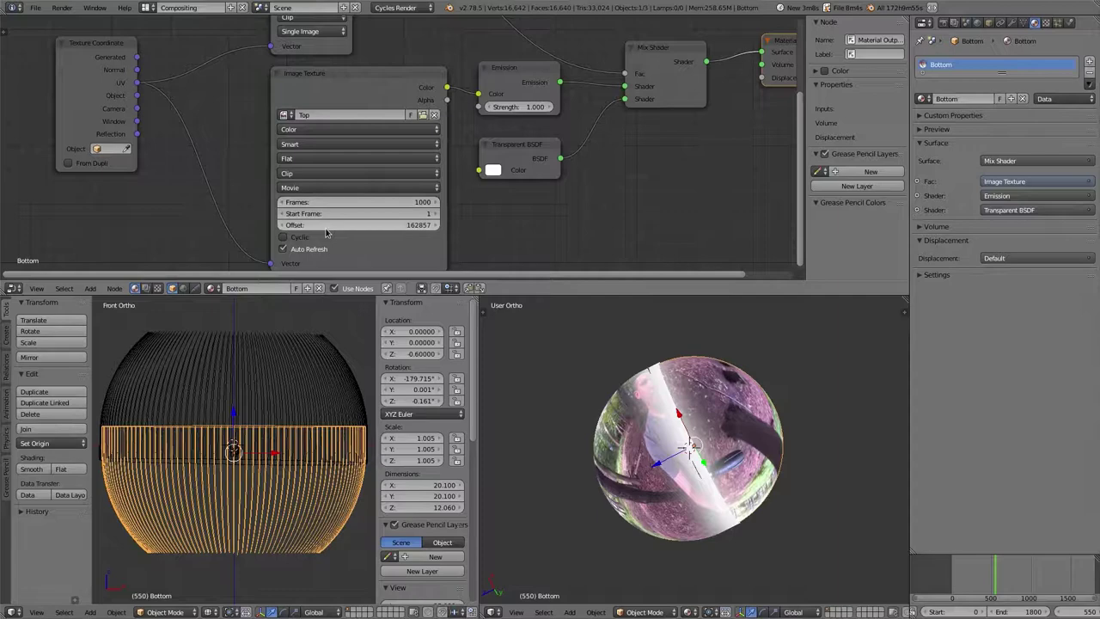
pyautogui.click(329, 225)
pyautogui.write('0')
pyautogui.press('Return')
# Reselect Top, jump to frame 334, and orbit and zoom around the textured sphere.
pyautogui.rightClick(290, 368)
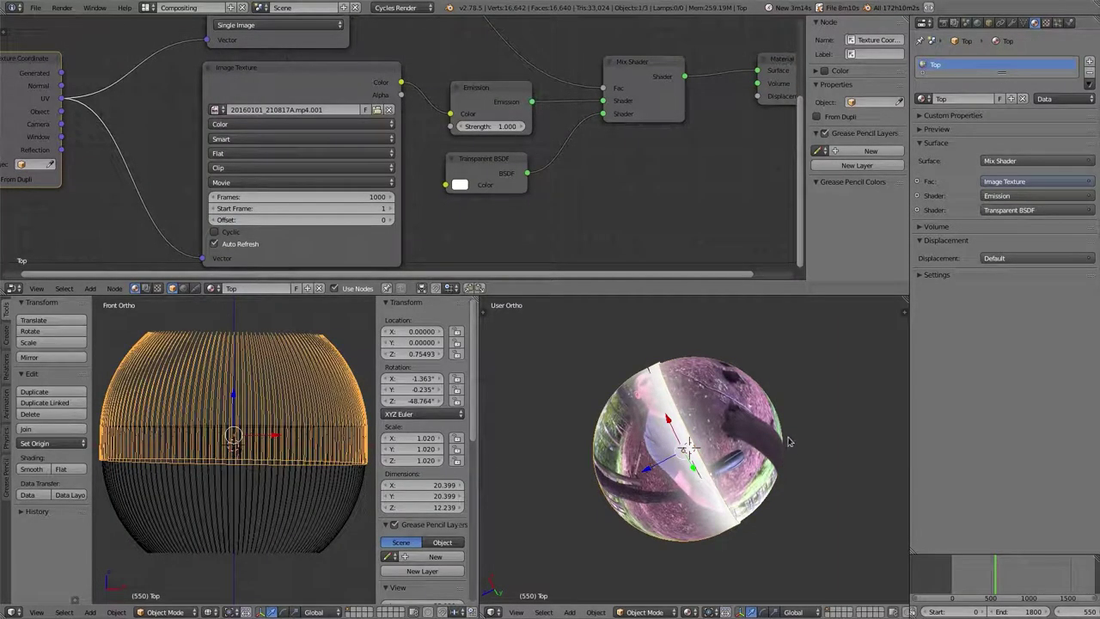
pyautogui.click(978, 584)
pyautogui.rightClick(669, 463)
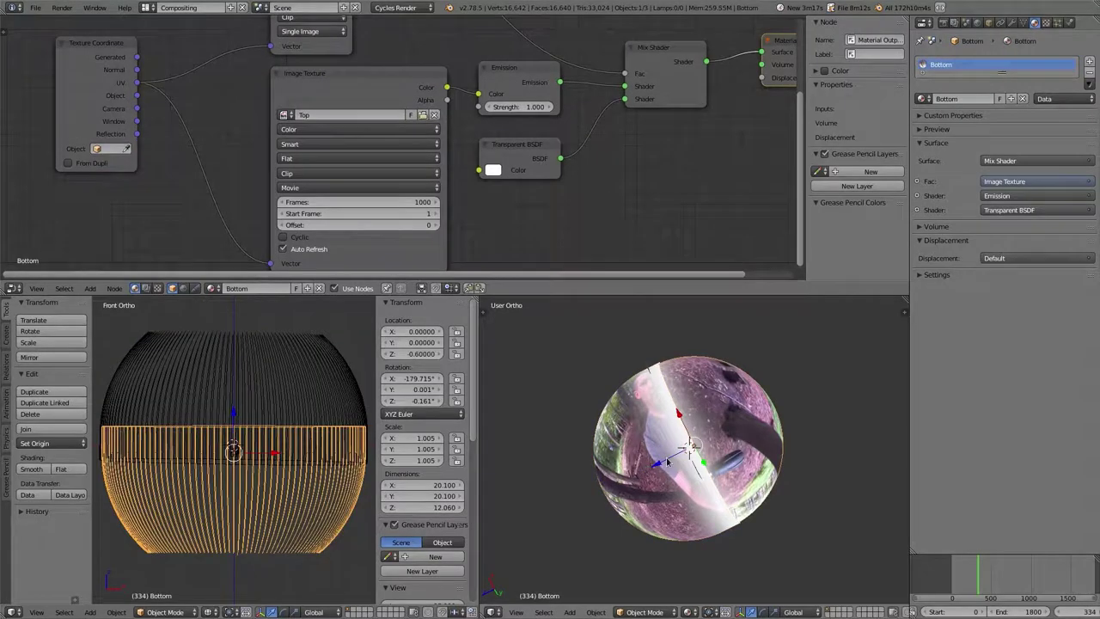
pyautogui.rightClick(673, 454)
pyautogui.moveTo(715, 423); pyautogui.dragTo(670, 457, button='middle')
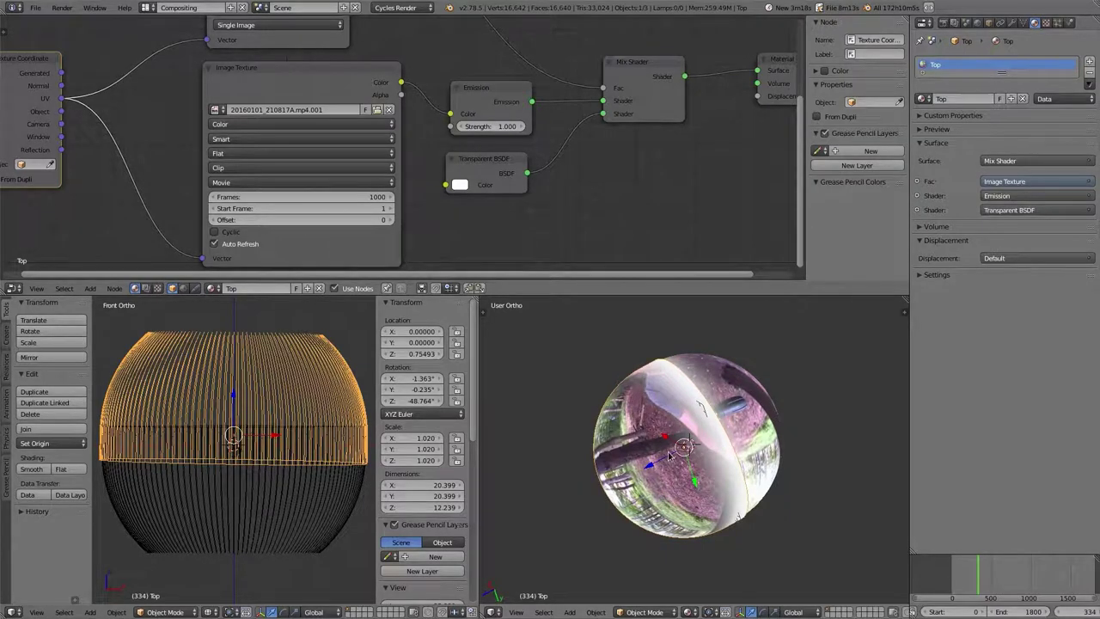
pyautogui.scroll(6, 670, 456)
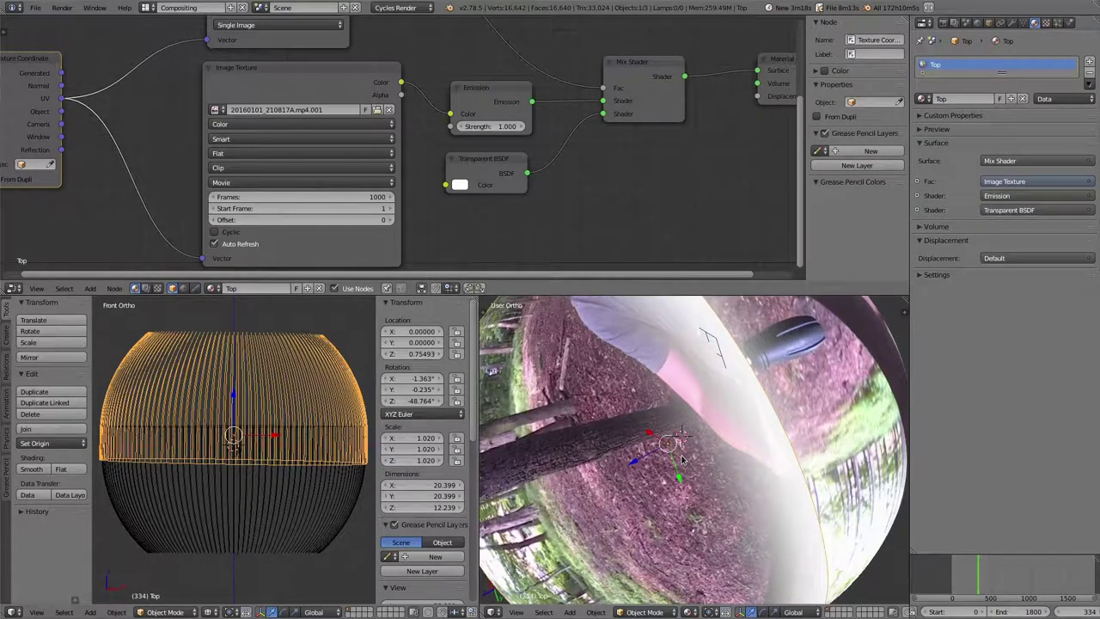
# Orbit the view and scrub the timeline from frame 931 back to 571.
pyautogui.moveTo(796, 409); pyautogui.dragTo(720, 360, button='middle')
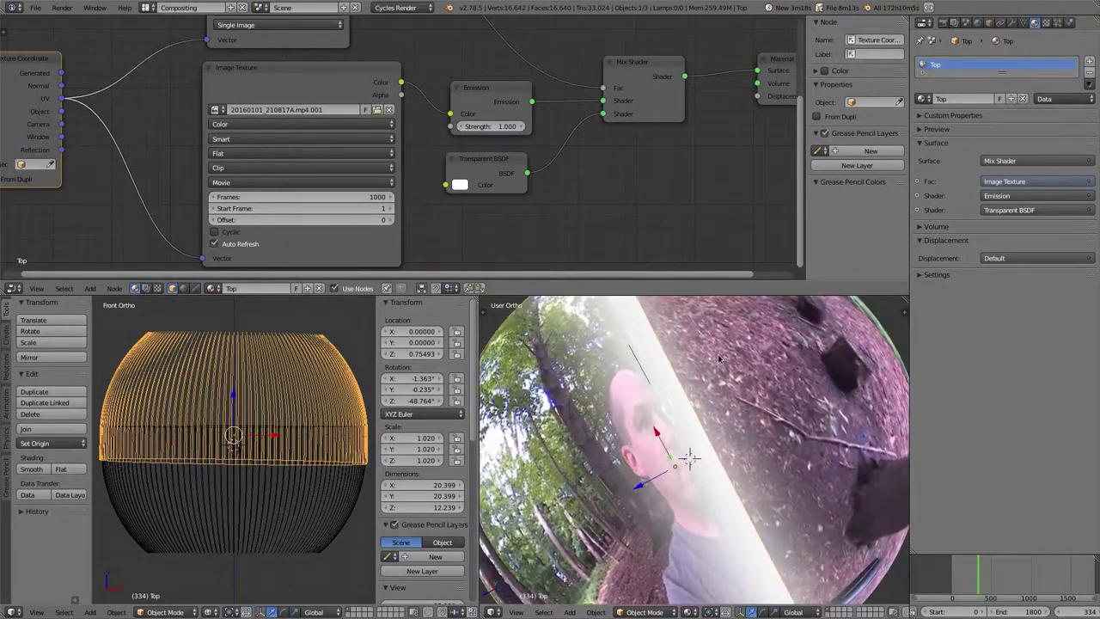
pyautogui.click(1026, 577)
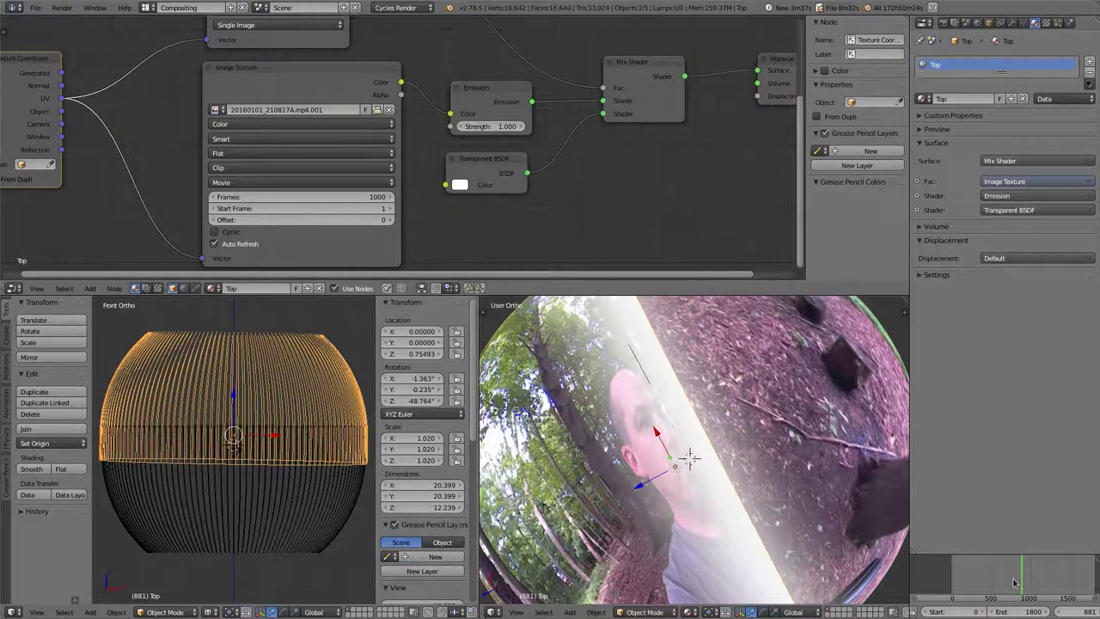
pyautogui.click(1014, 583)
pyautogui.click(1001, 587)
pyautogui.click(997, 586)
# Orbit and zoom to inspect the video alignment, then select the Bottom hemisphere.
pyautogui.scroll(-4, 831, 388)
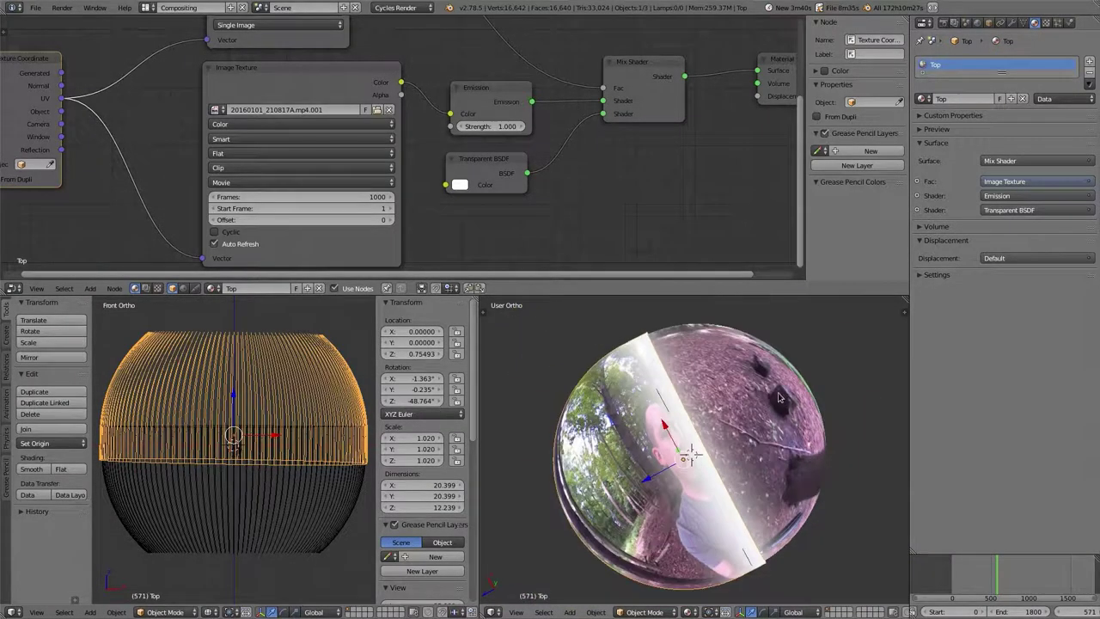
pyautogui.moveTo(745, 446); pyautogui.dragTo(479, 455, button='middle')
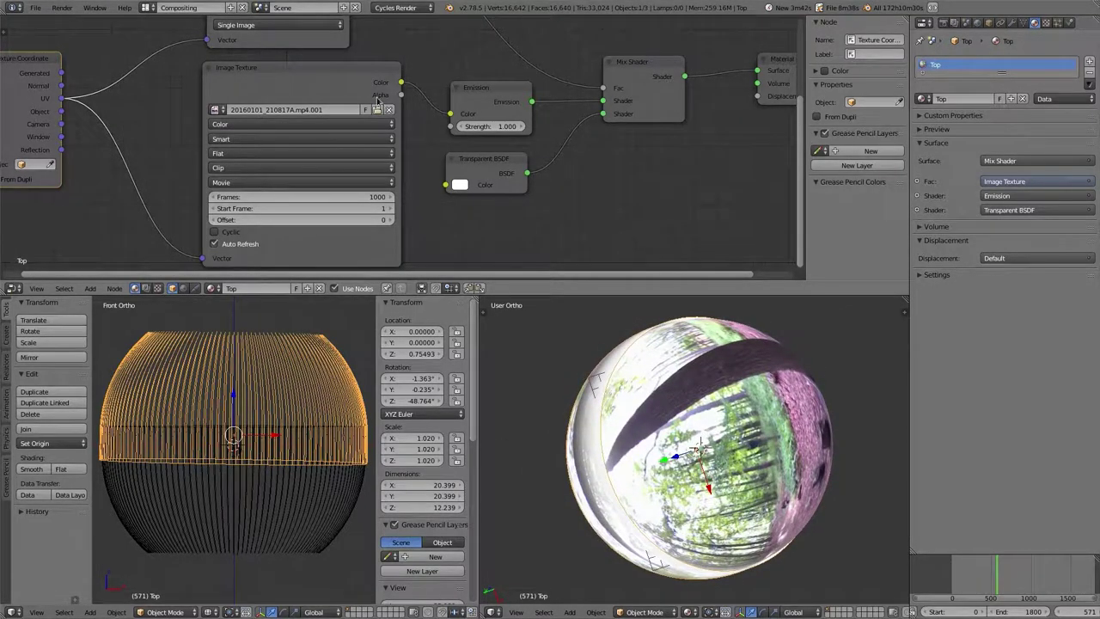
pyautogui.scroll(-1, 380, 104)
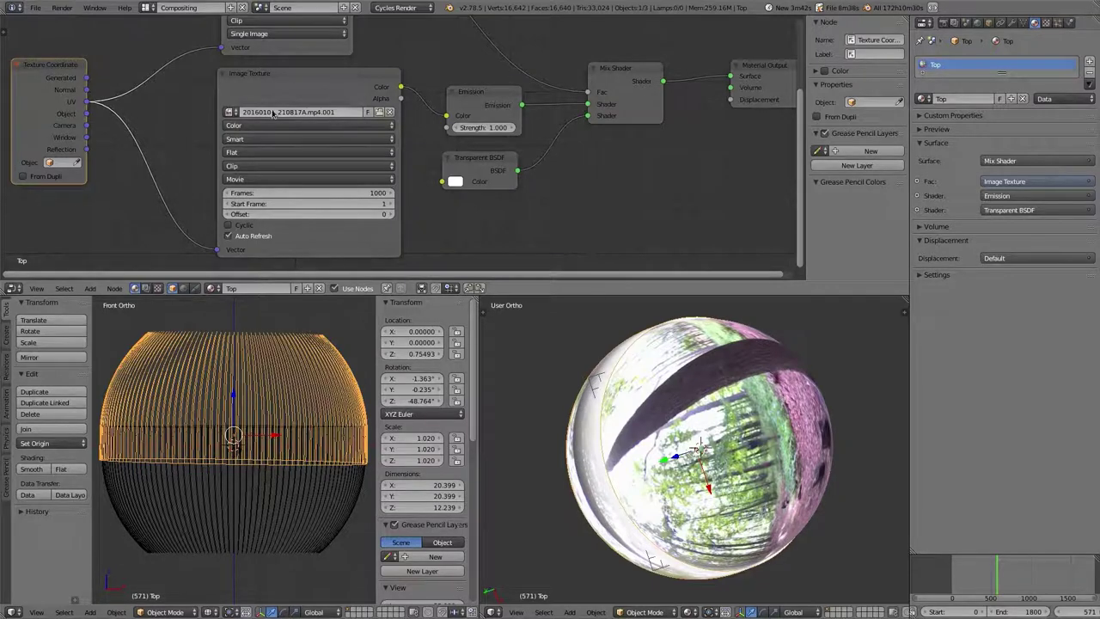
pyautogui.rightClick(311, 498)
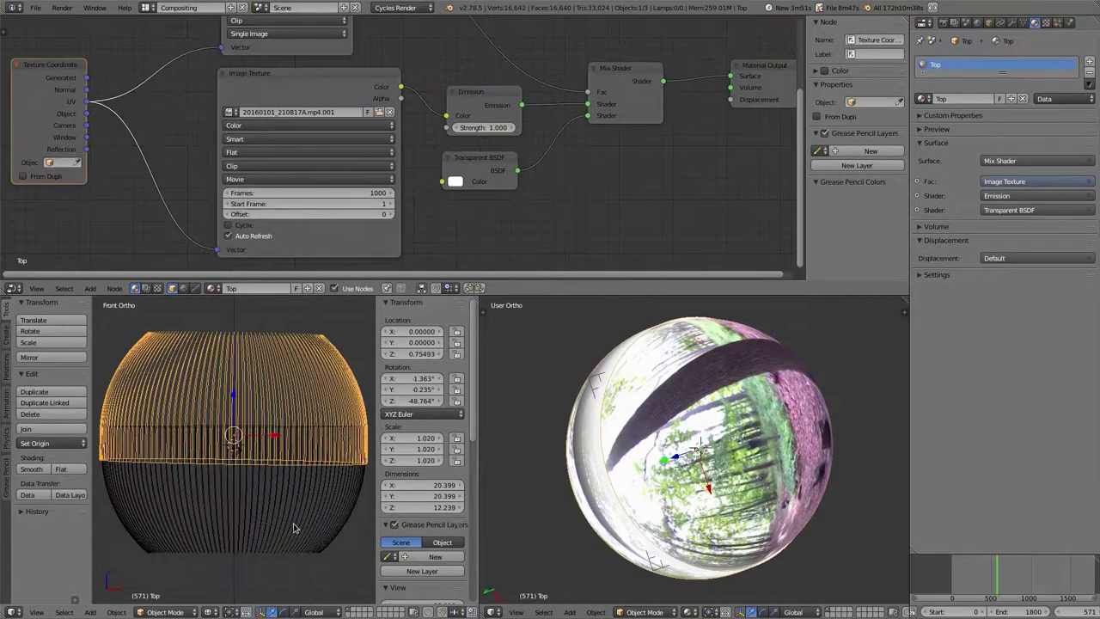
pyautogui.rightClick(293, 528)
pyautogui.scroll(5, 634, 450)
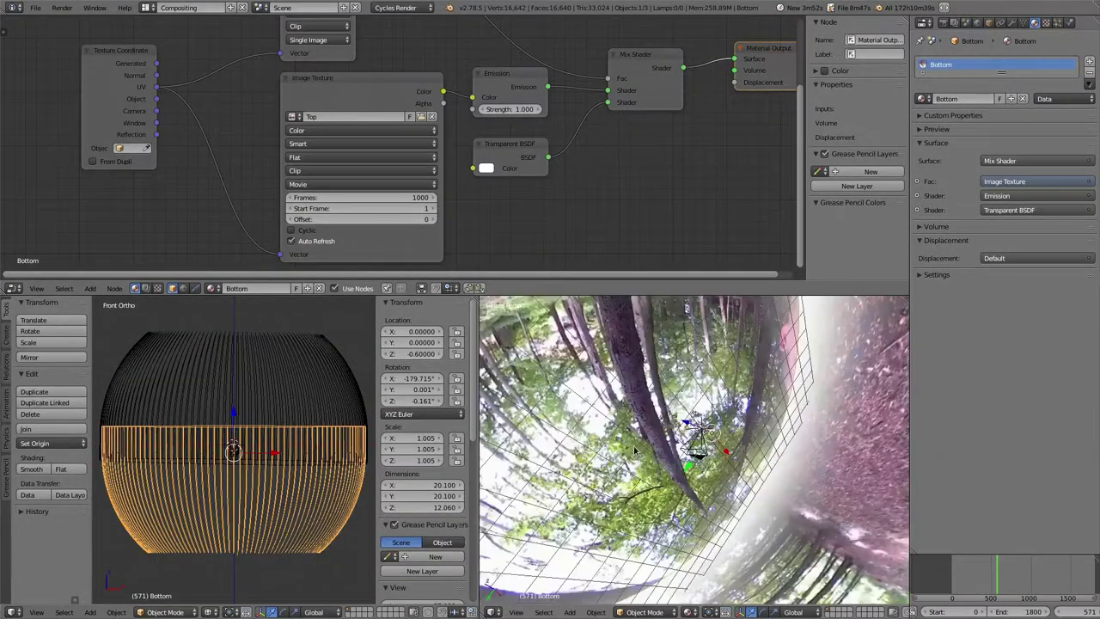
# Look through the panoramic camera with rendered shading and zoom in.
pyautogui.press('KP_0')
pyautogui.scroll(4, 663, 449)
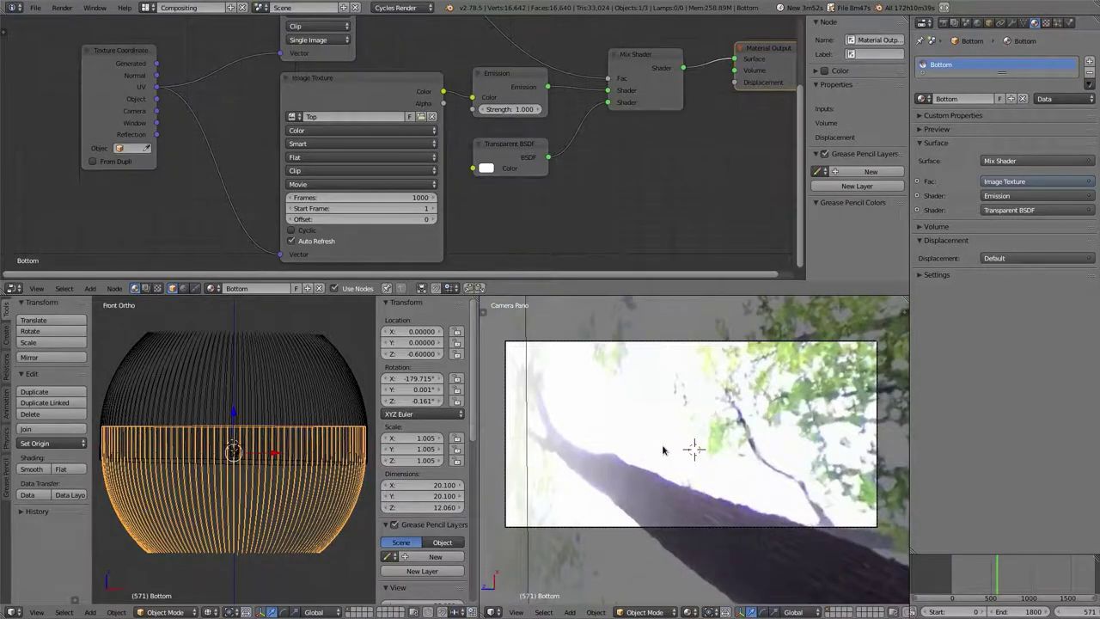
pyautogui.hotkey('shift', 'z')
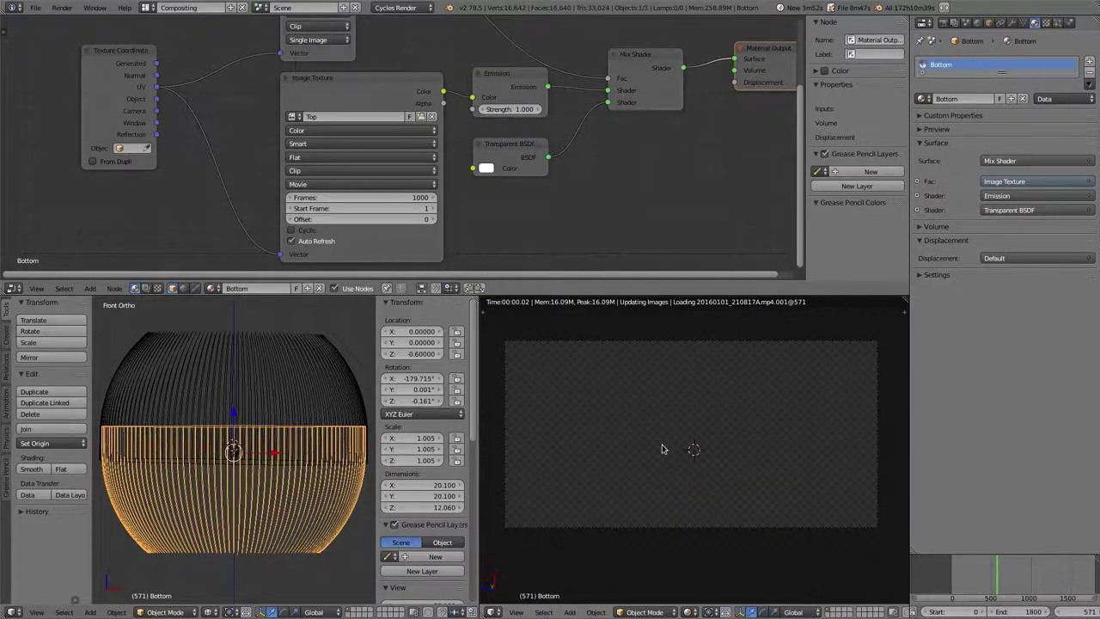
pyautogui.scroll(4, 679, 473)
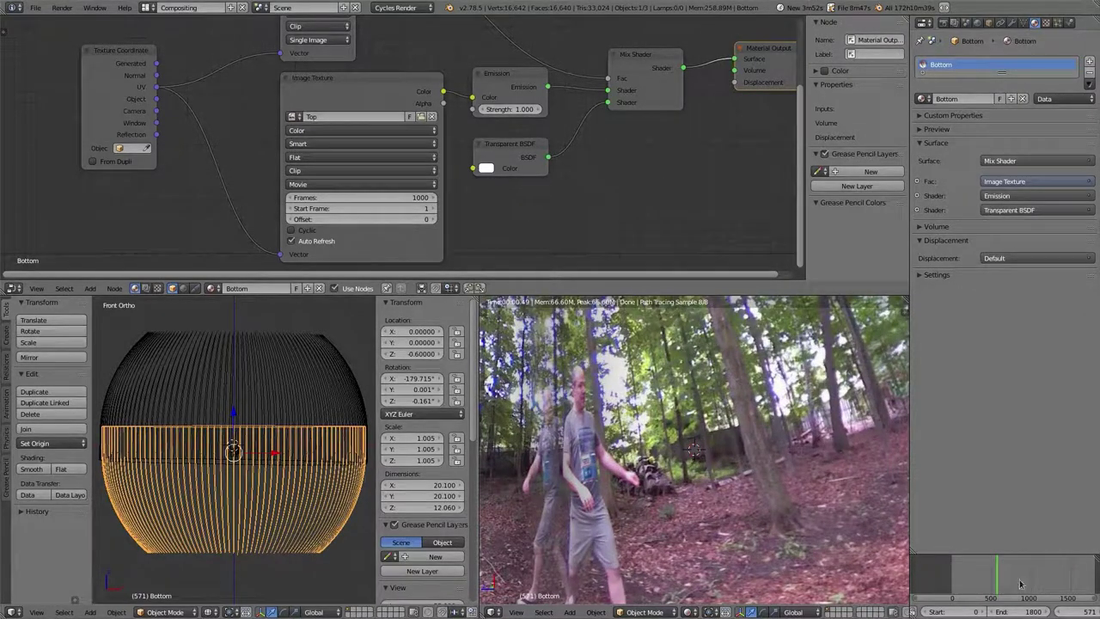
# Scrub the rendered preview through frames 521, 622 and 607.
pyautogui.click(994, 581)
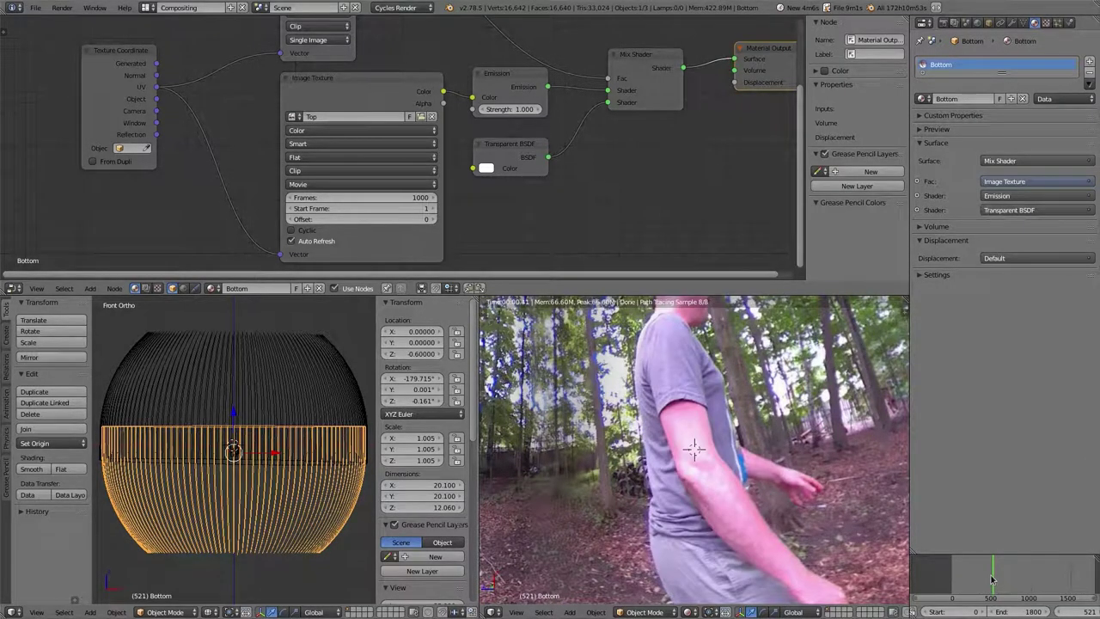
pyautogui.click(1001, 581)
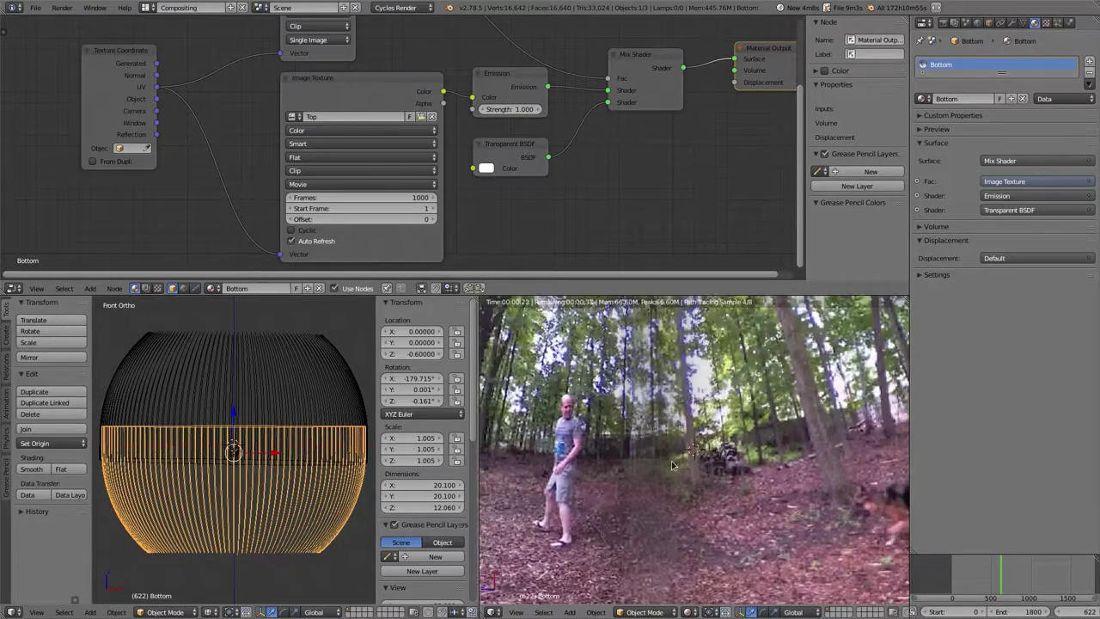
pyautogui.scroll(2, 1002, 574)
pyautogui.scroll(3, 996, 575)
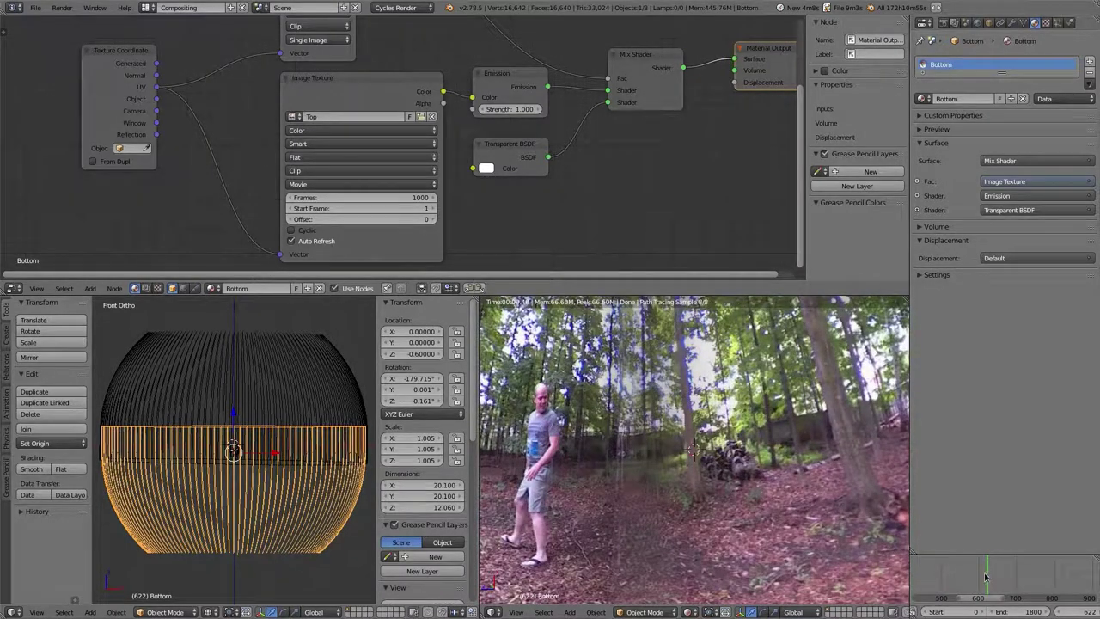
pyautogui.click(983, 578)
# Scrub back to frame 574 and toggle Top/Bottom selection, ending on the Bottom hemisphere.
pyautogui.moveTo(982, 578); pyautogui.dragTo(969, 579)
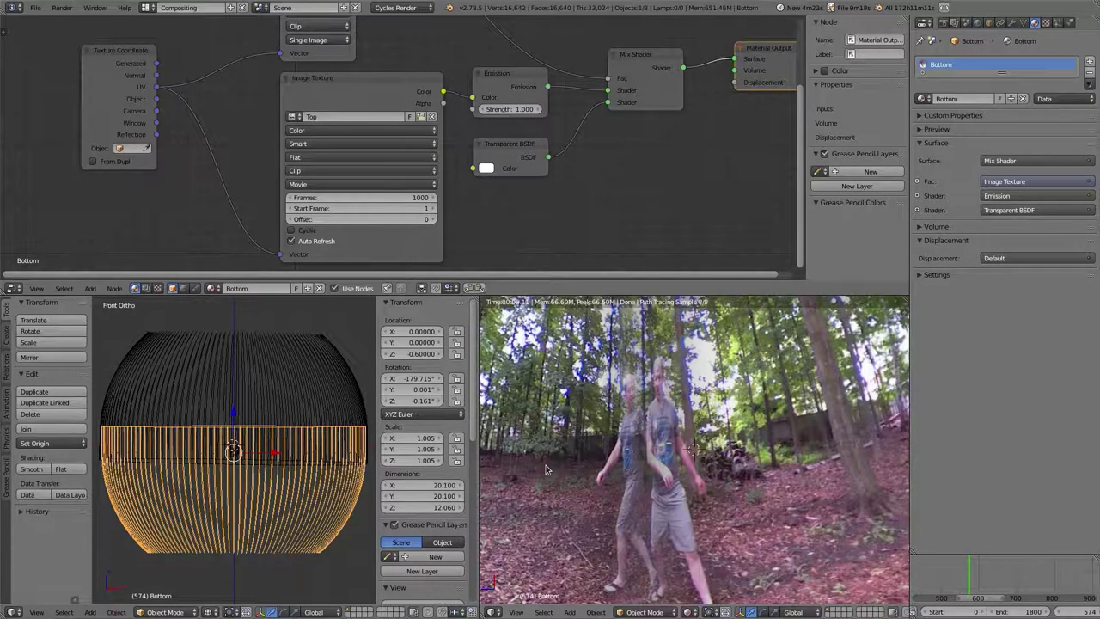
pyautogui.rightClick(275, 371)
pyautogui.rightClick(283, 415)
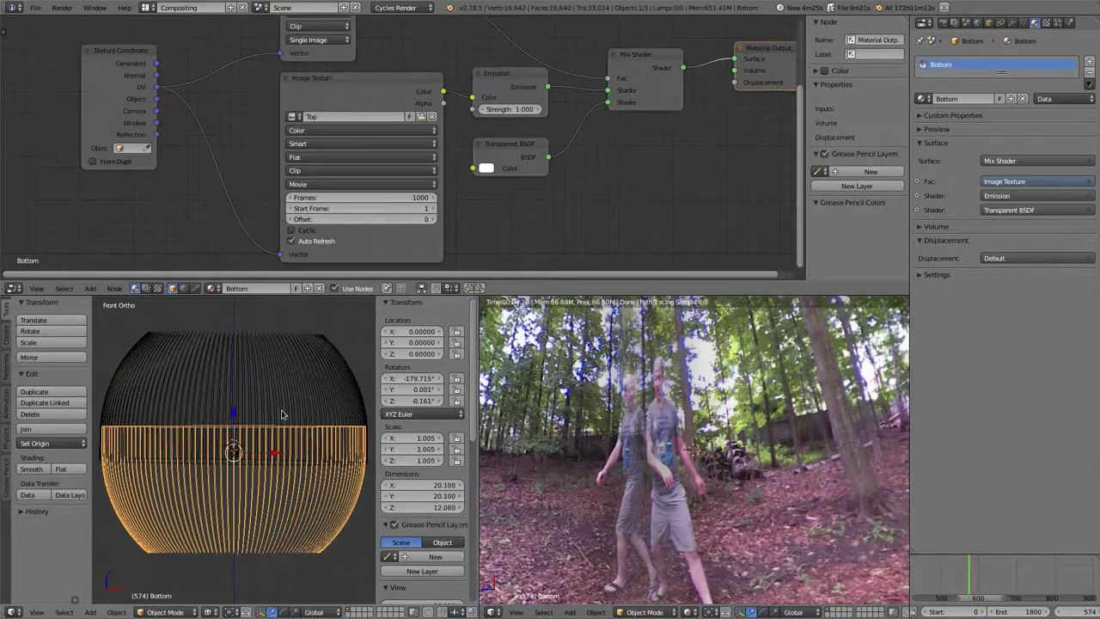
pyautogui.rightClick(286, 382)
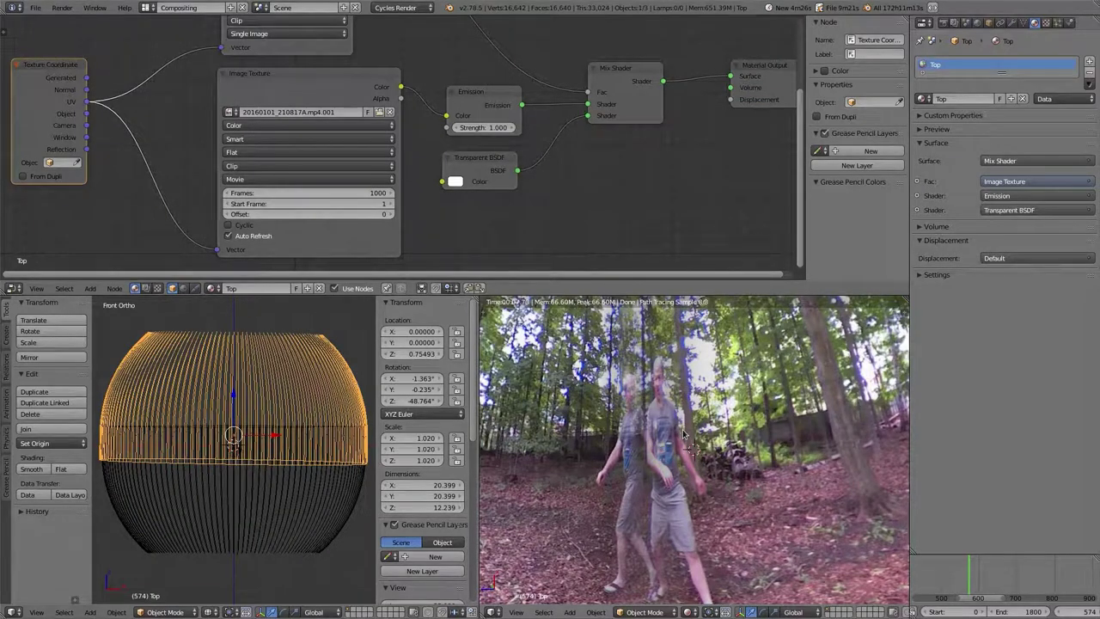
pyautogui.rightClick(261, 487)
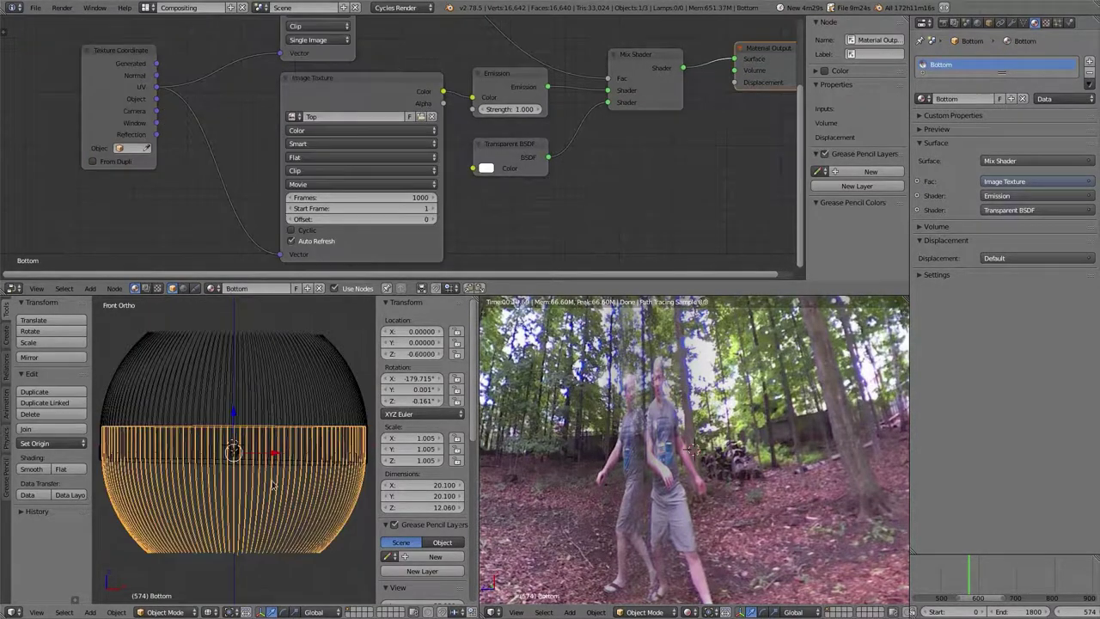
# Set the Bottom video's Start Frame to -19, then check sync at frame 563.
pyautogui.click(368, 209)
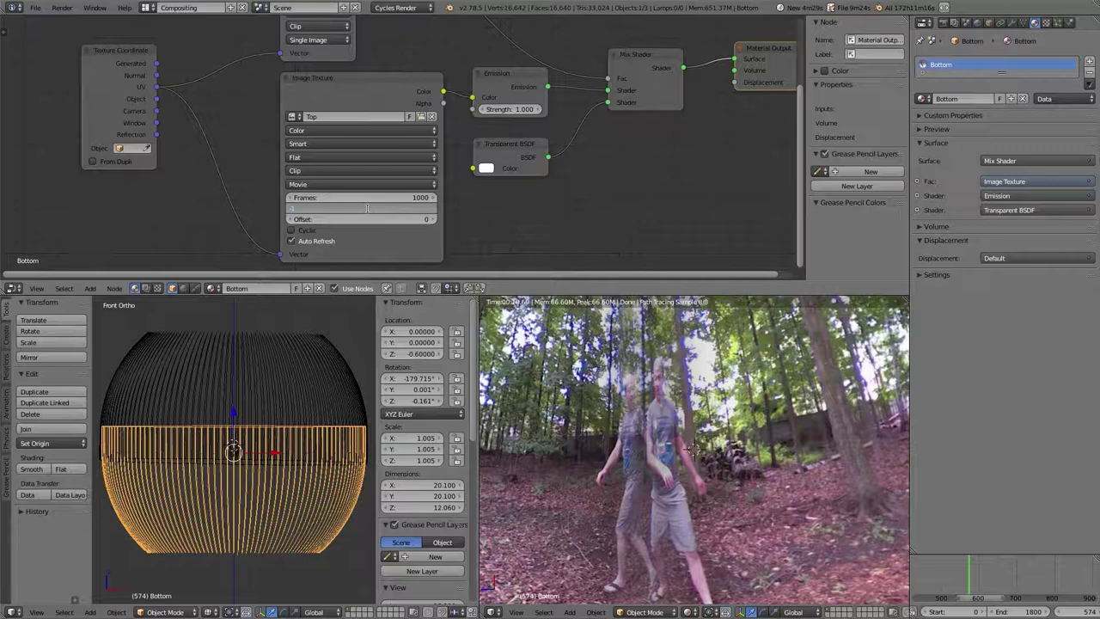
pyautogui.write('-19')
pyautogui.press('Return')
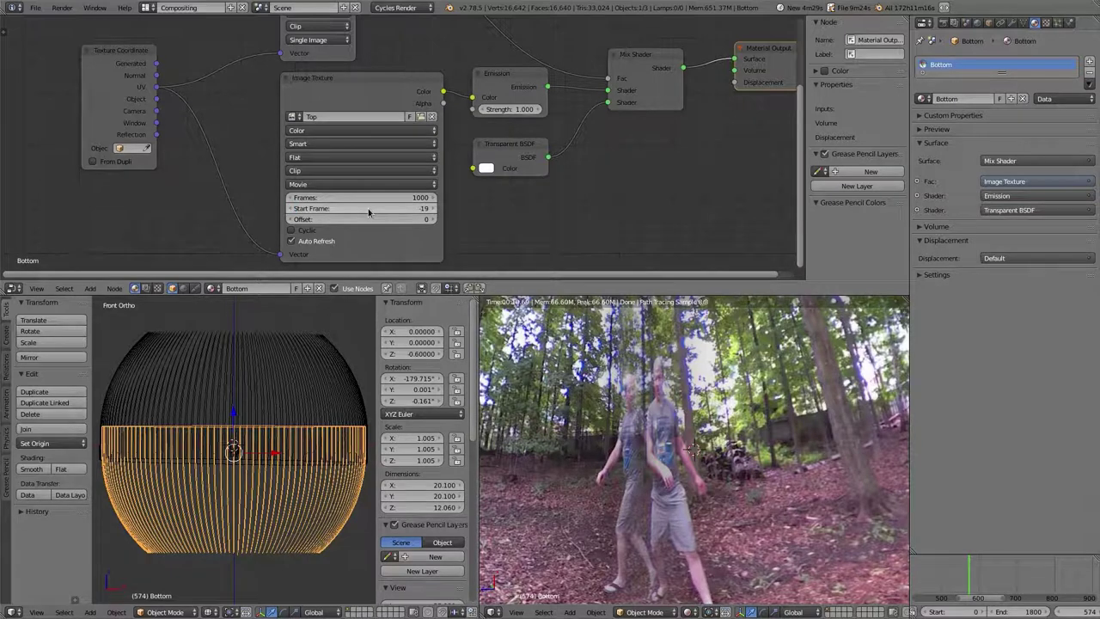
pyautogui.click(965, 581)
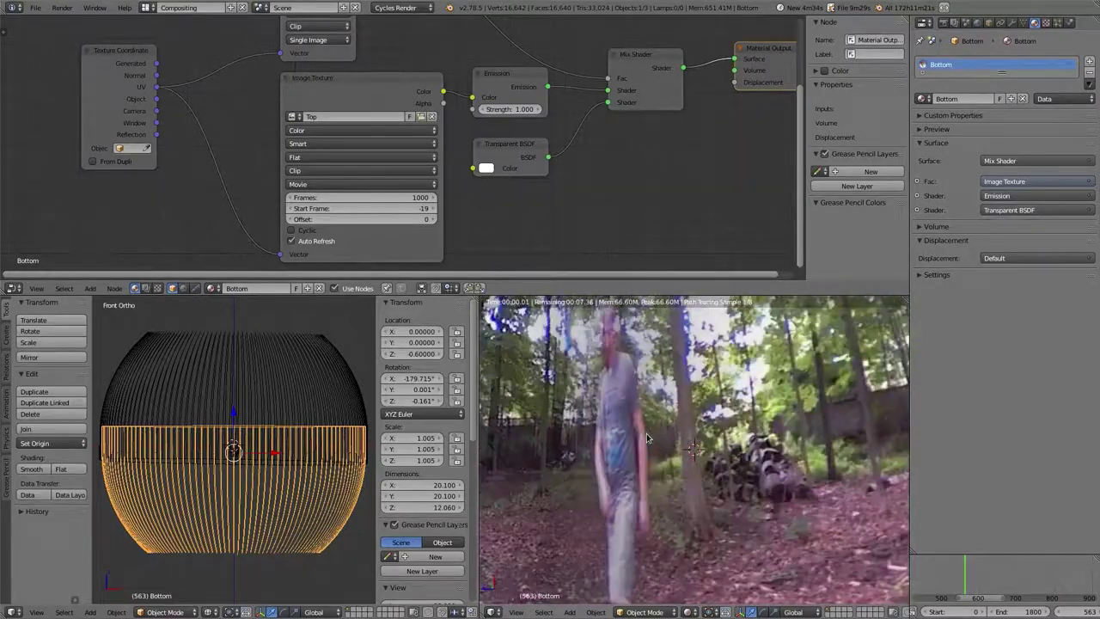
pyautogui.click(960, 573)
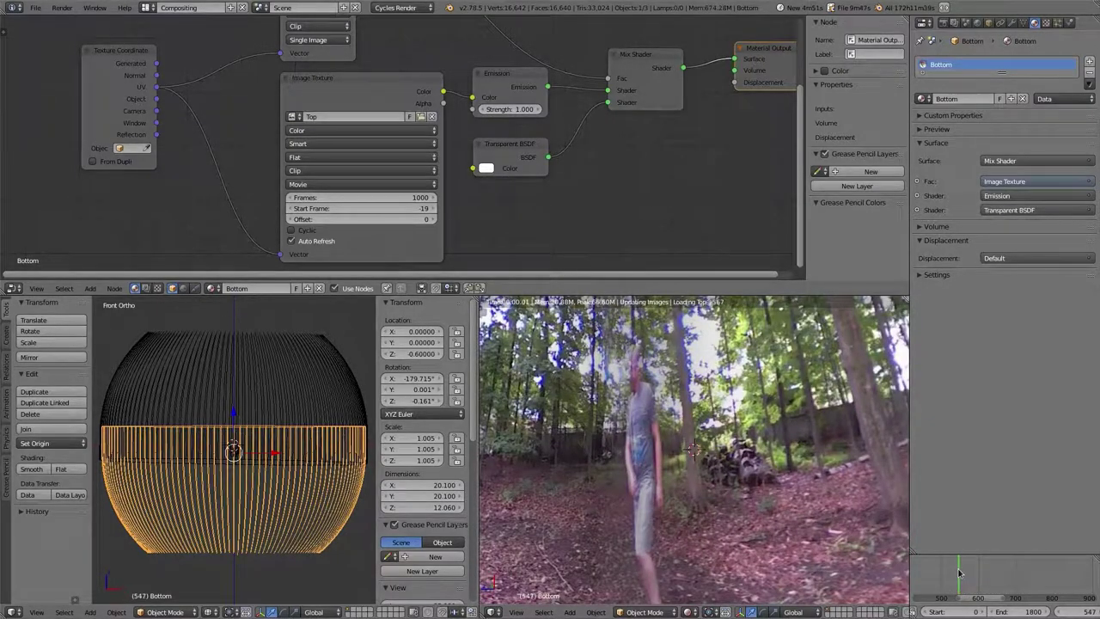
pyautogui.click(1046, 574)
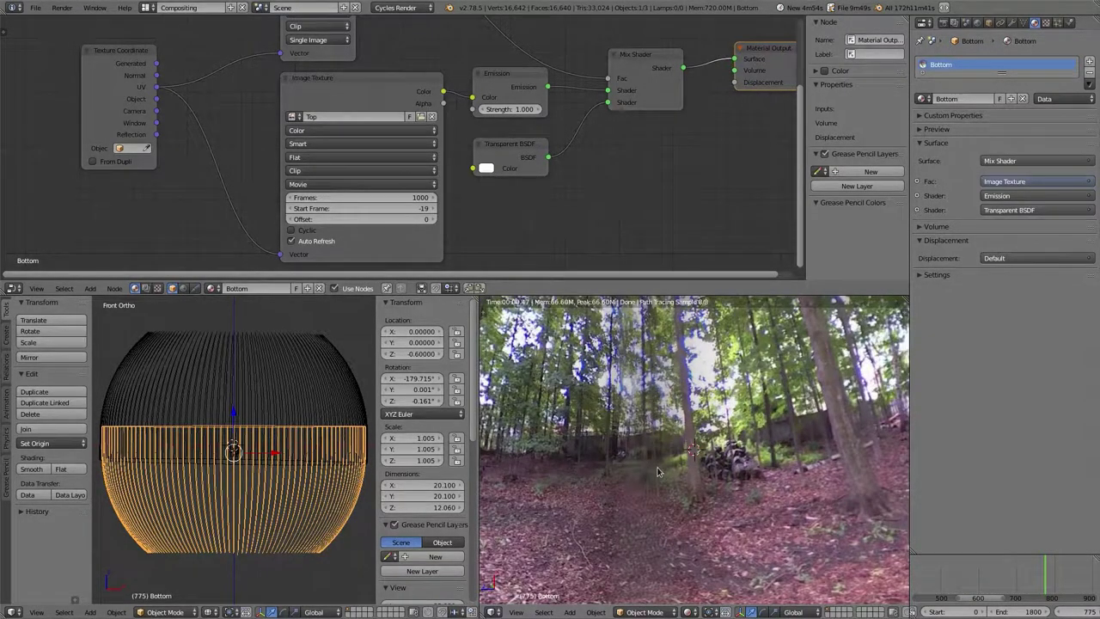
pyautogui.scroll(4, 657, 471)
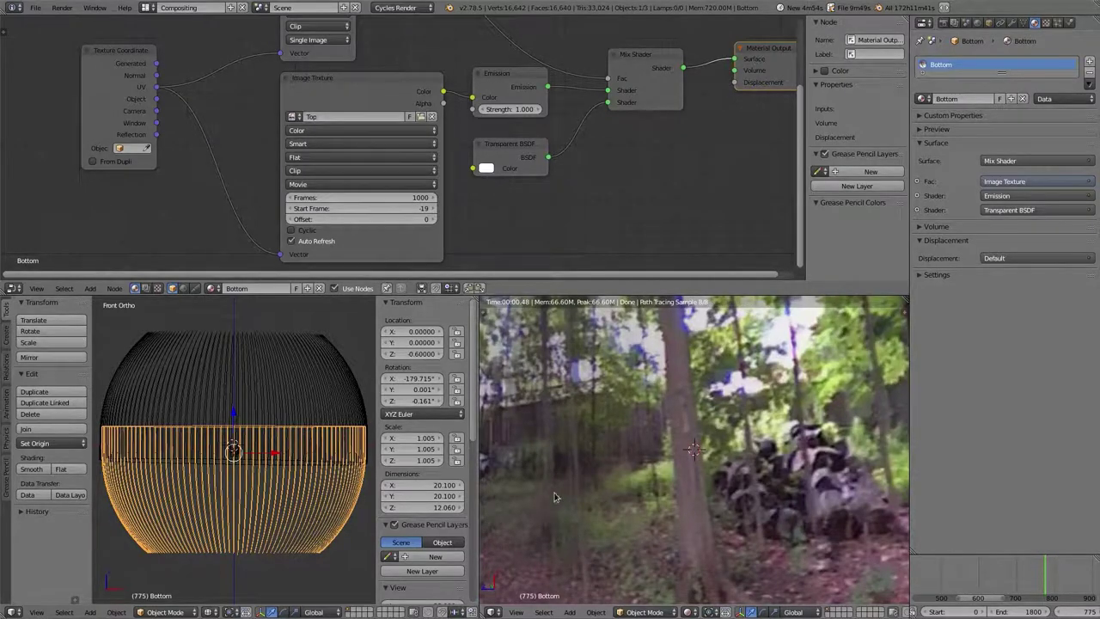
pyautogui.scroll(-4, 572, 420)
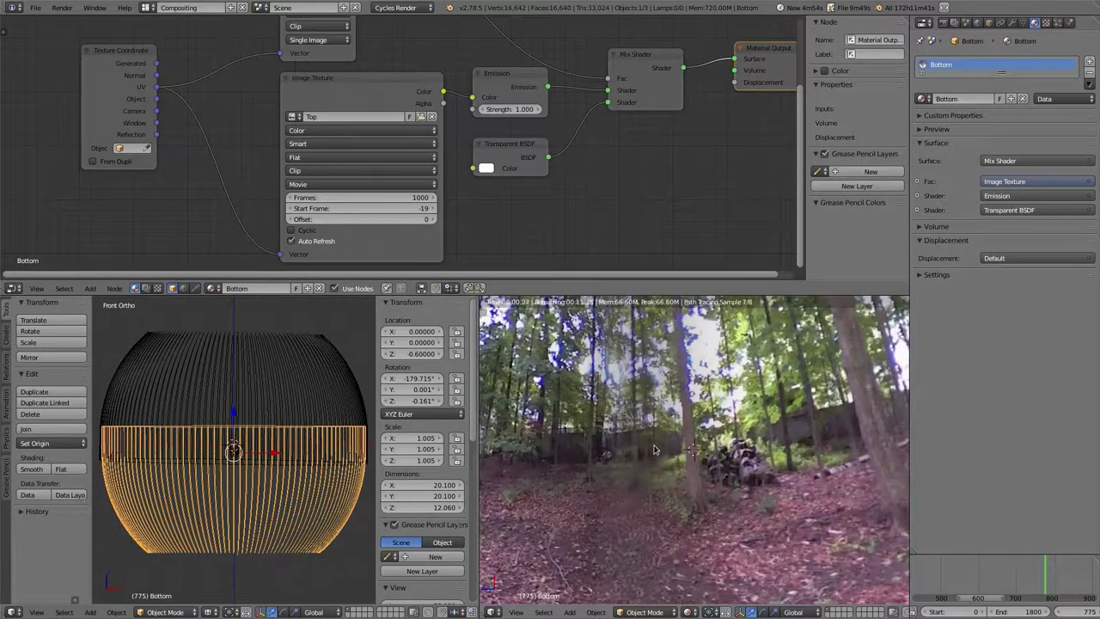
pyautogui.scroll(-3, 723, 474)
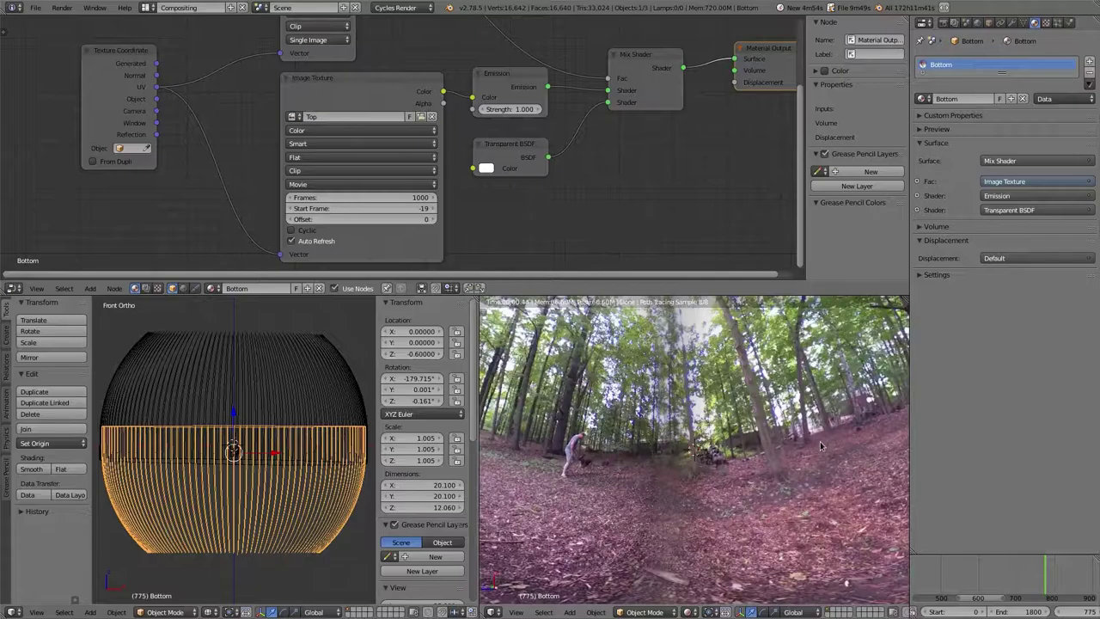
pyautogui.scroll(5, 652, 442)
pyautogui.scroll(-5, 652, 442)
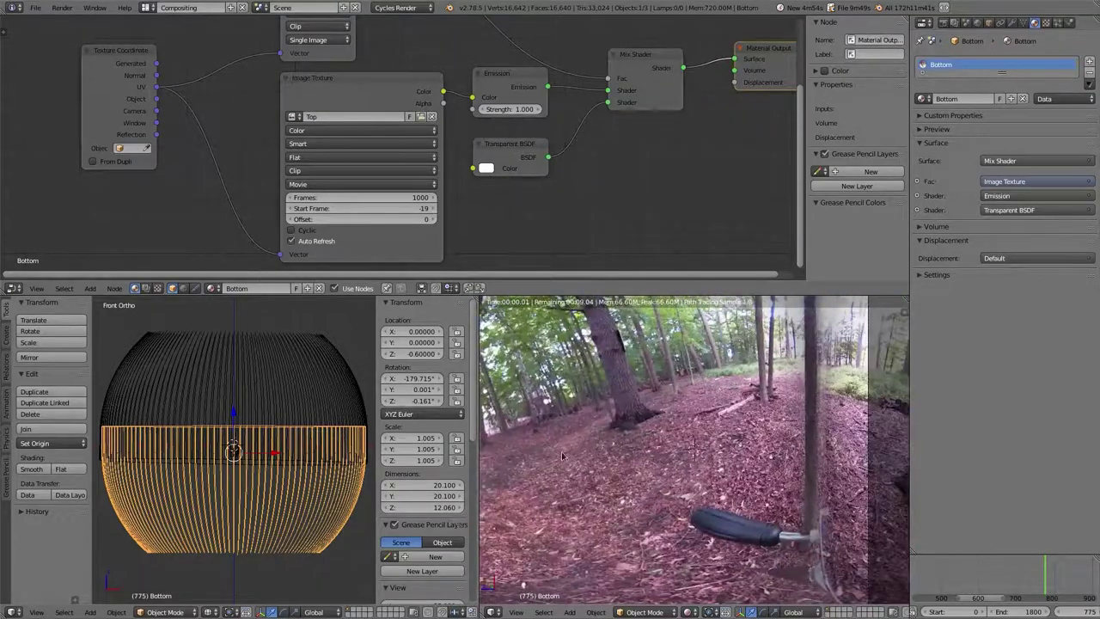
pyautogui.moveTo(829, 462); pyautogui.dragTo(568, 465, button='middle')
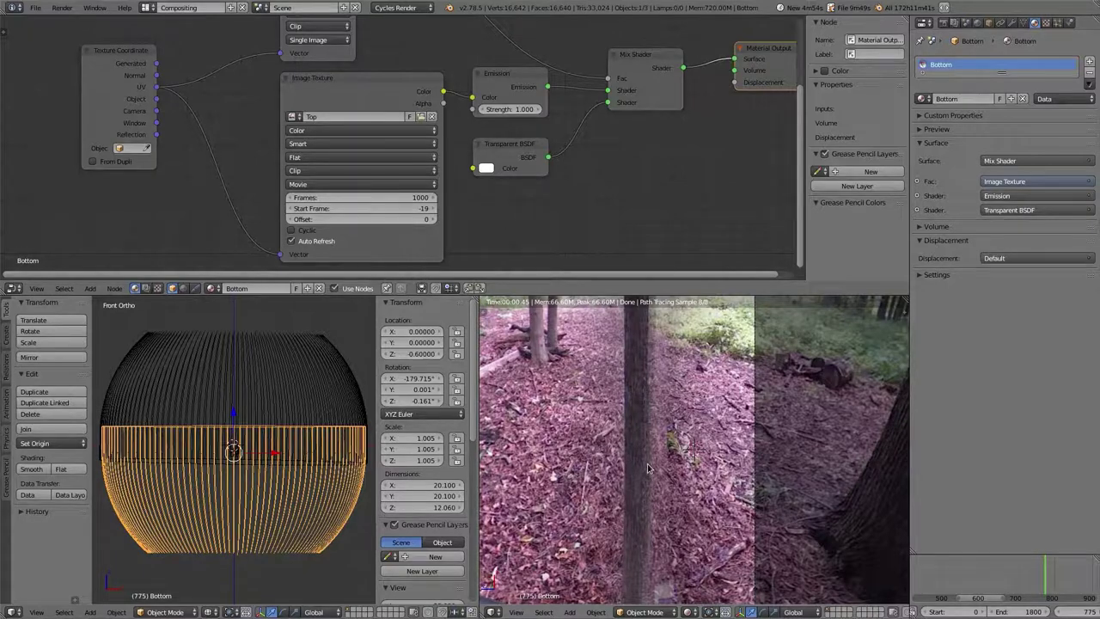
pyautogui.moveTo(693, 453)
pyautogui.mouseDown(button='middle')
pyautogui.moveTo(731, 455)
pyautogui.moveTo(644, 447)
pyautogui.moveTo(844, 458)
pyautogui.mouseUp(button='middle')
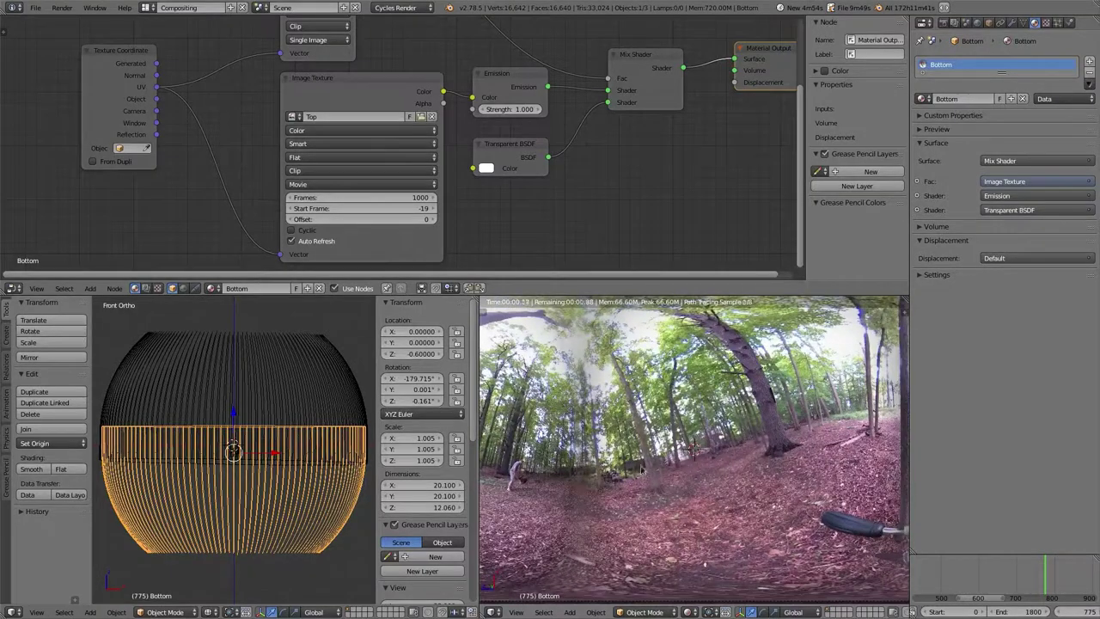
pyautogui.rightClick(315, 393)
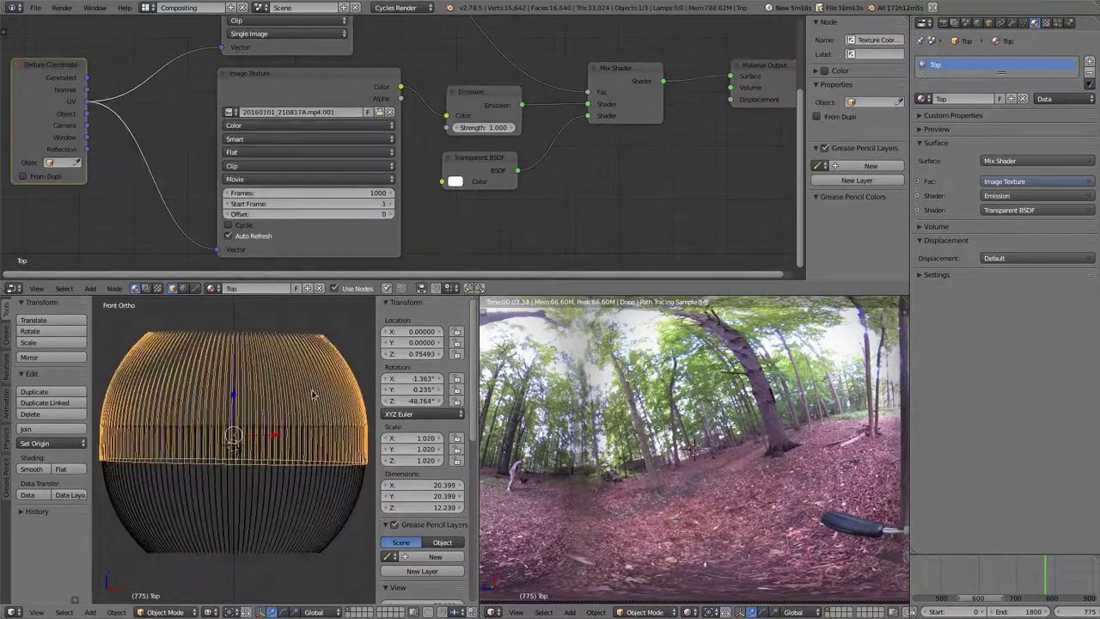
pyautogui.press('KP_7')
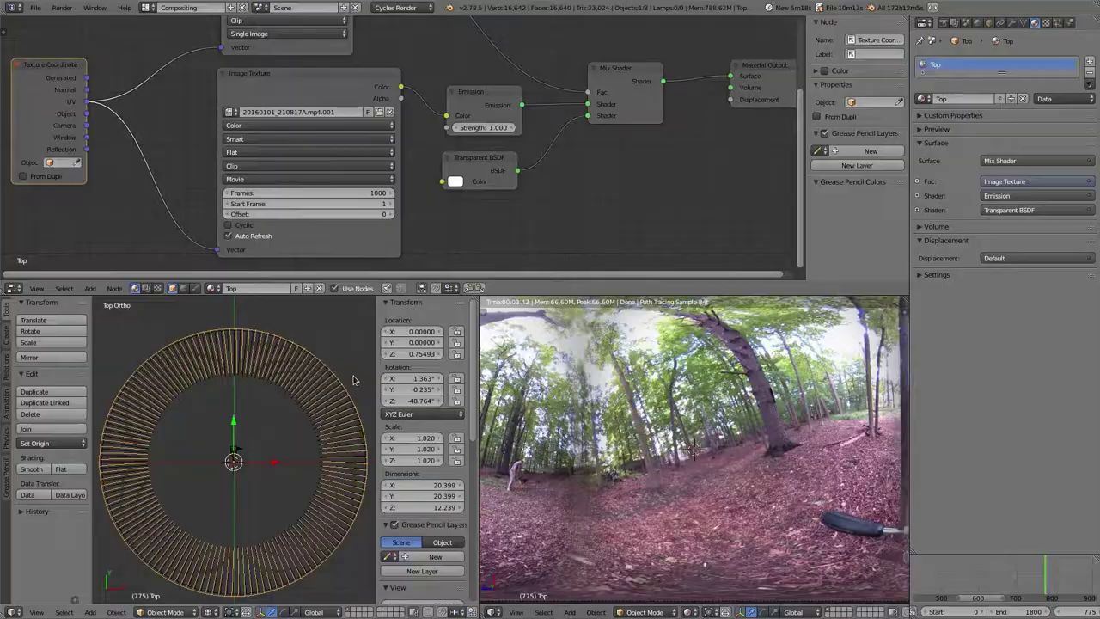
pyautogui.press('r')
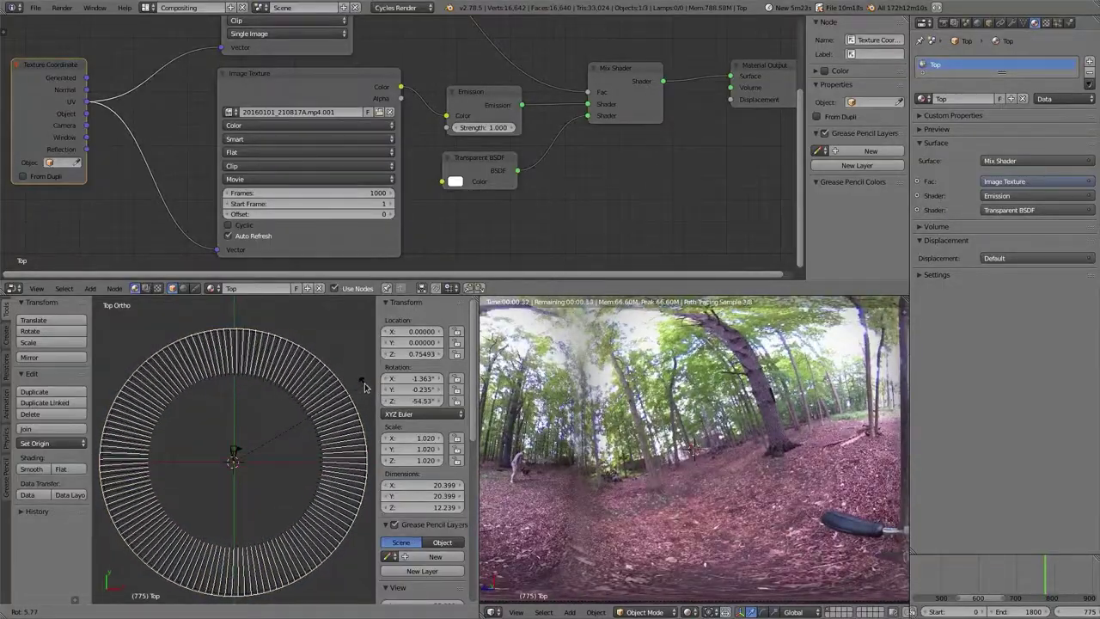
pyautogui.rightClick(365, 387)
pyautogui.scroll(-2, 290, 499)
pyautogui.moveTo(290, 498); pyautogui.dragTo(261, 406, button='middle')
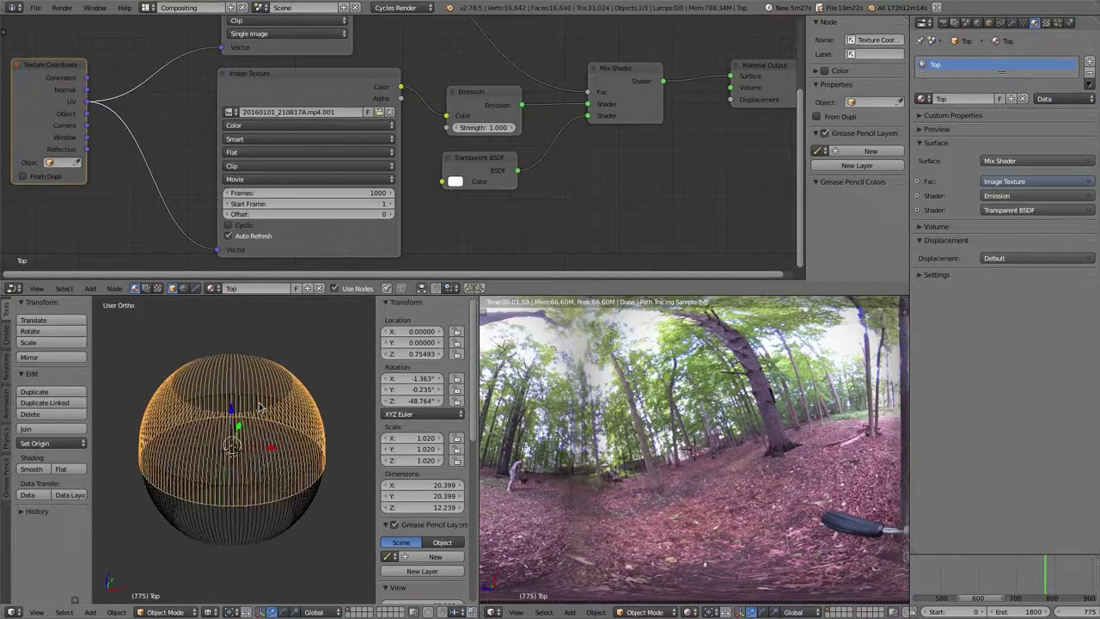
pyautogui.press('KP_7')
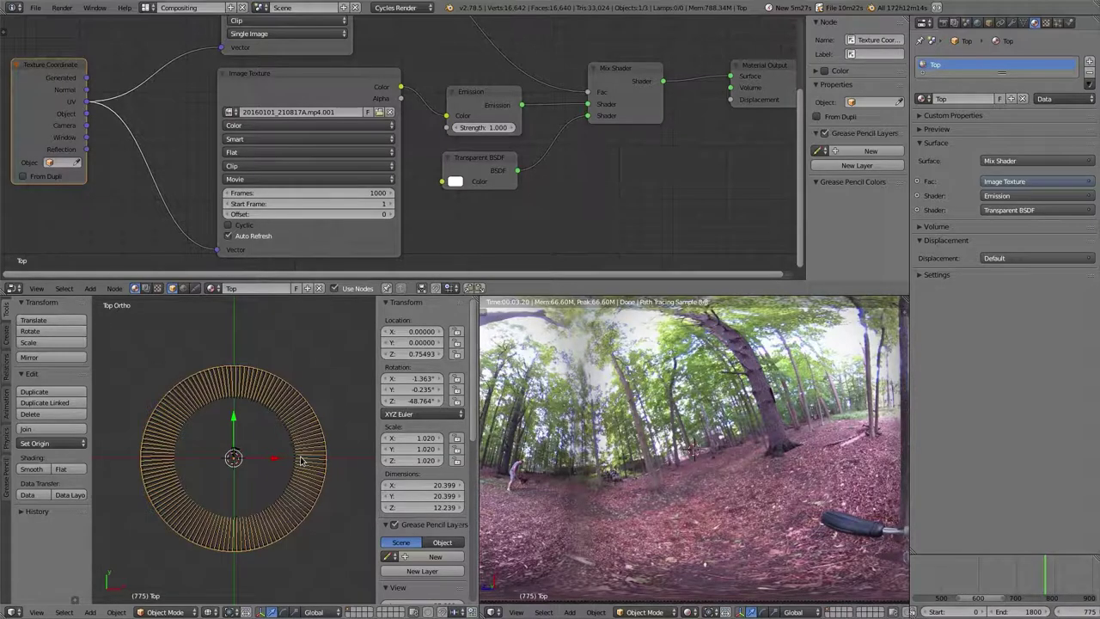
pyautogui.press('r')
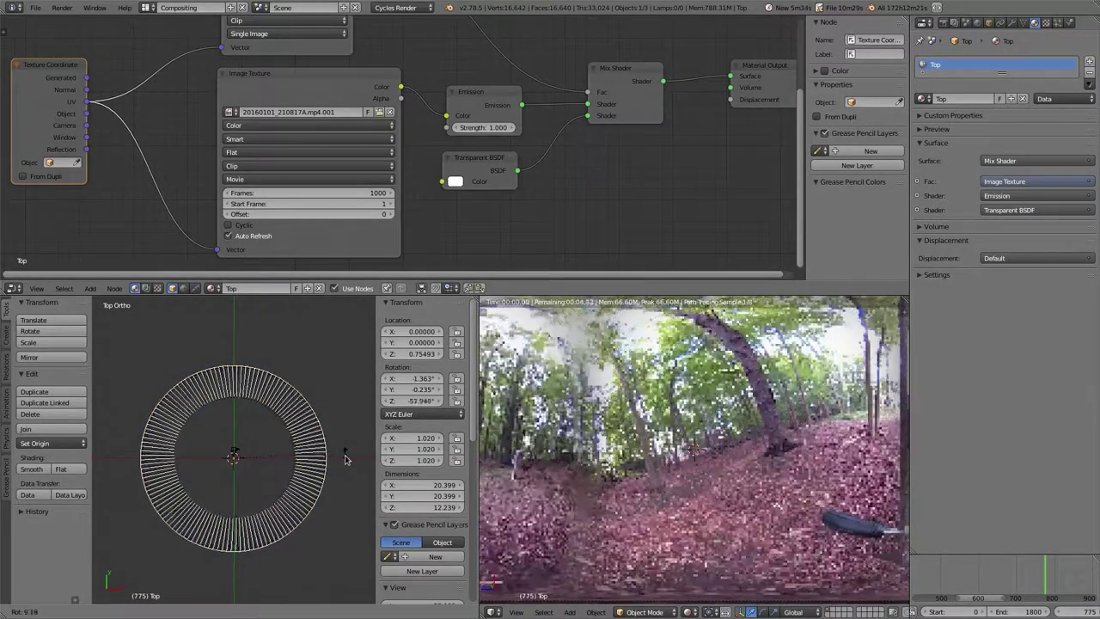
pyautogui.click(347, 444)
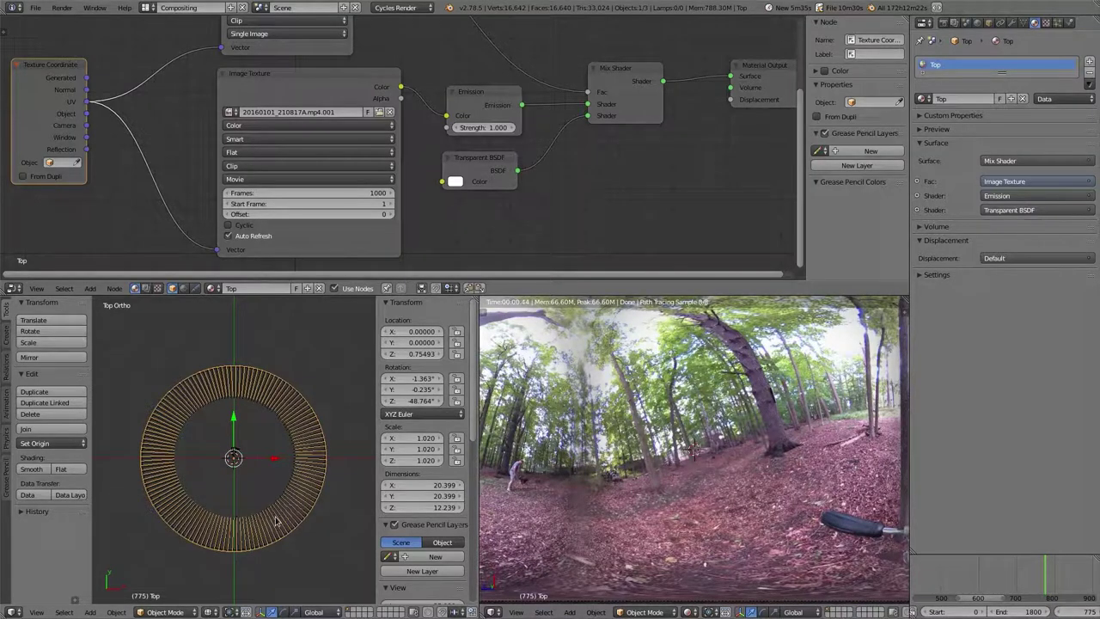
pyautogui.moveTo(277, 522); pyautogui.dragTo(270, 393, button='middle')
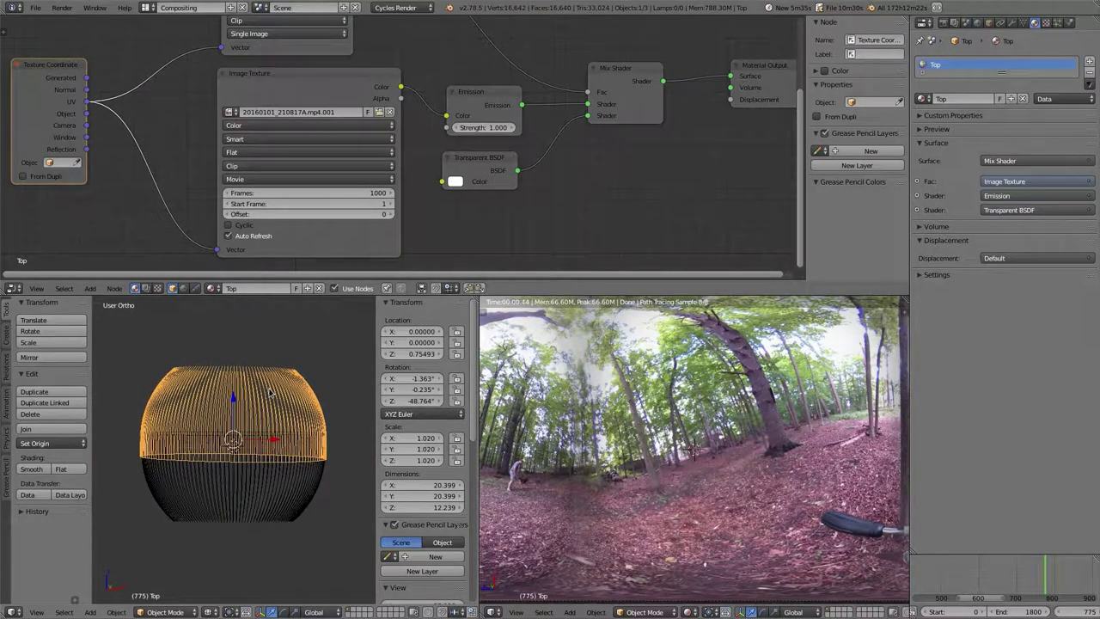
pyautogui.press('KP_3')
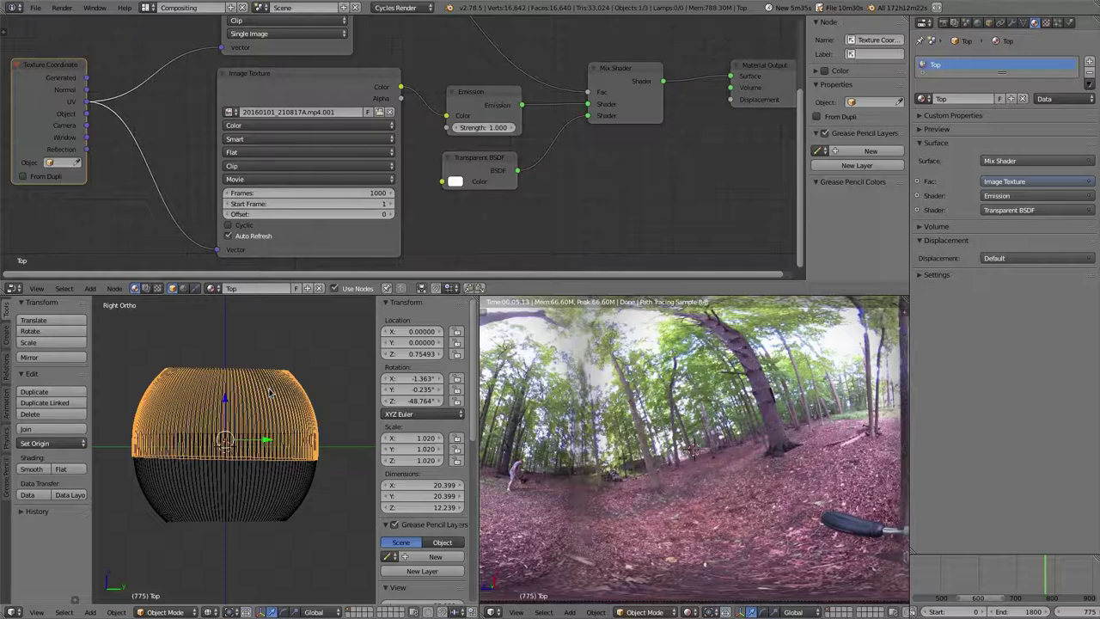
pyautogui.scroll(4, 269, 392)
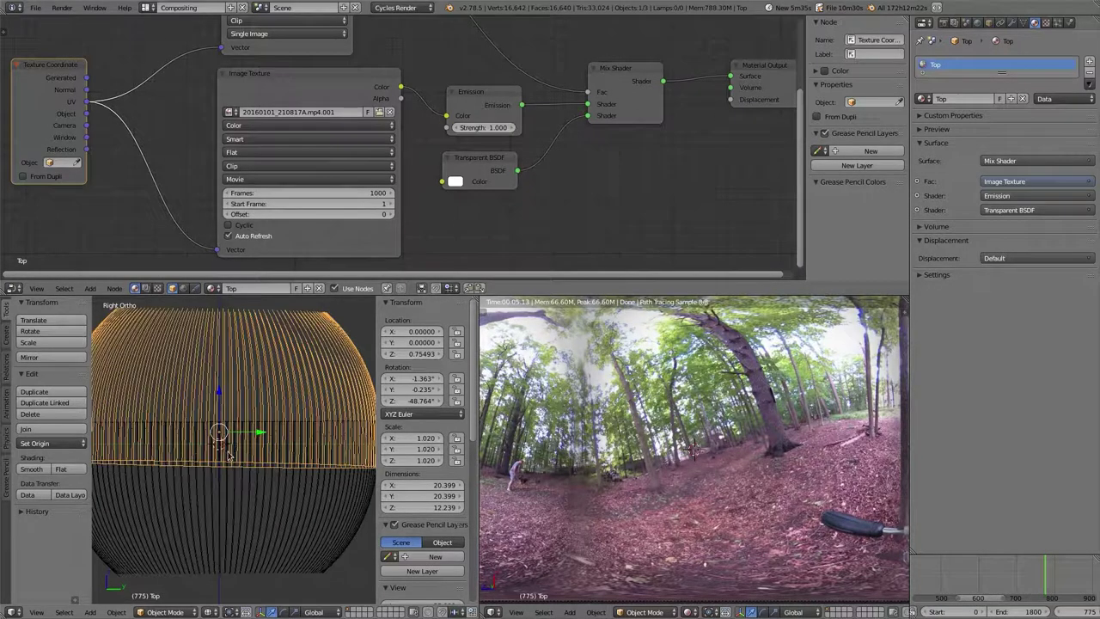
pyautogui.scroll(-1, 239, 485)
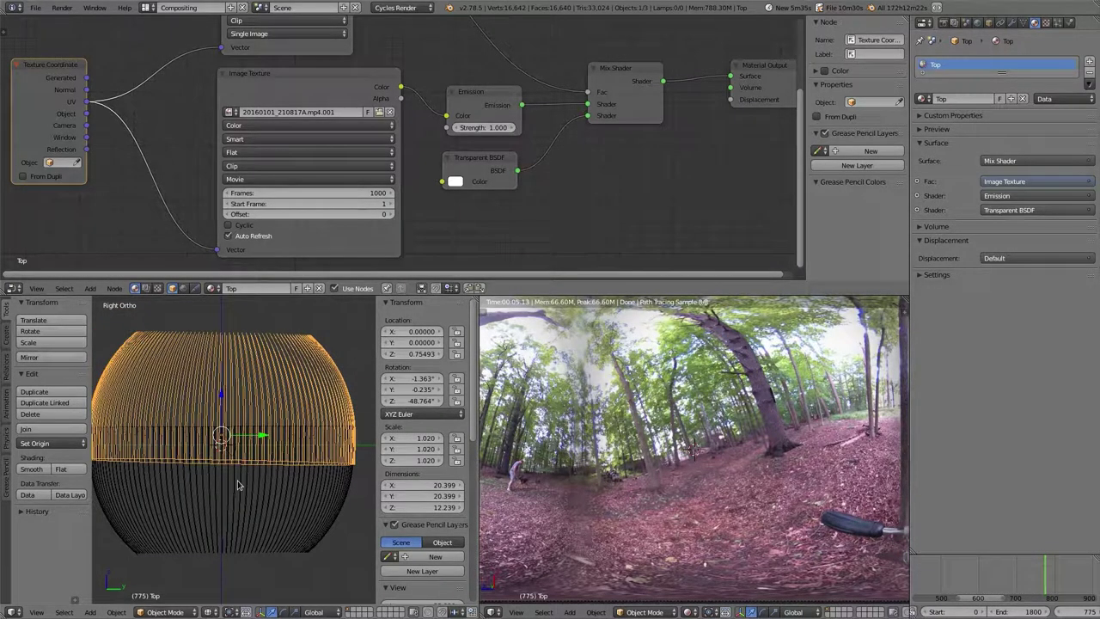
pyautogui.press('t')
pyautogui.press('n')
pyautogui.scroll(3, 275, 481)
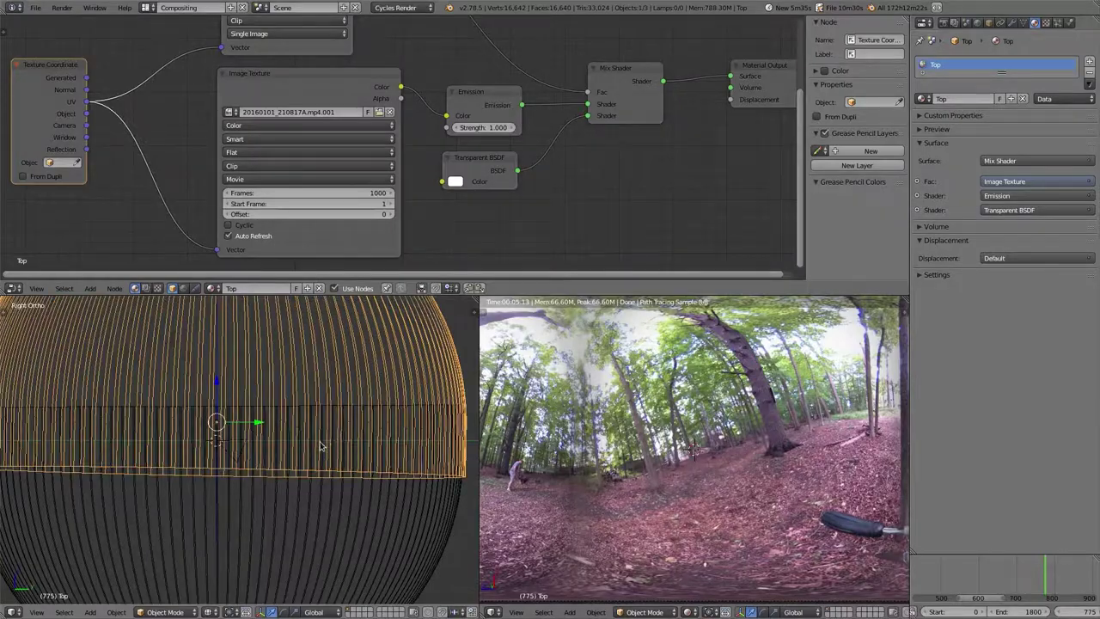
pyautogui.scroll(-3, 320, 445)
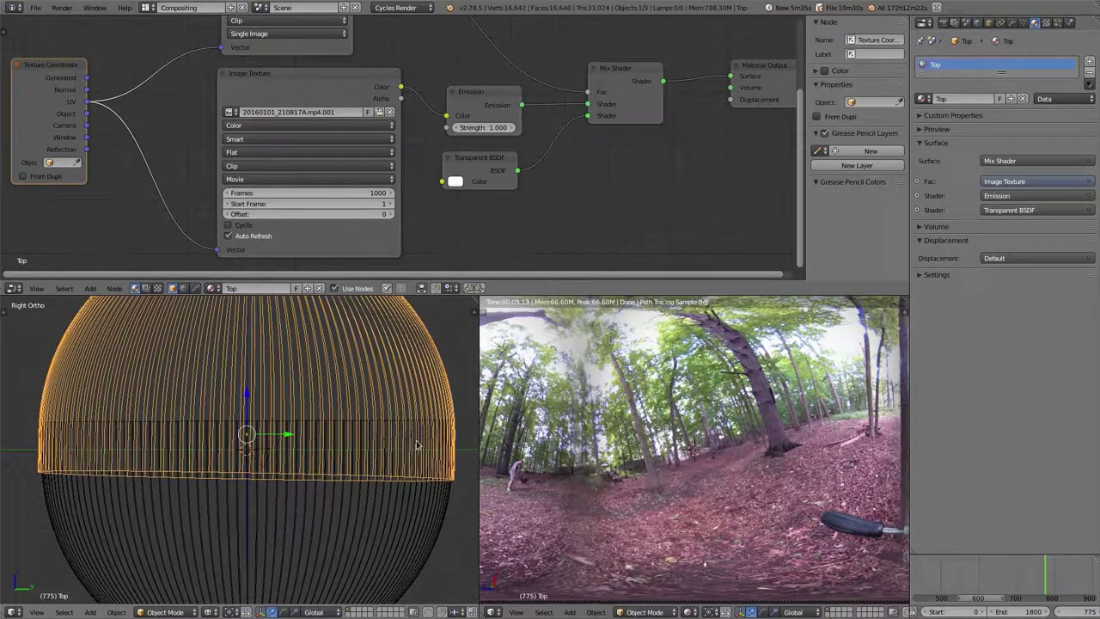
pyautogui.press('r')
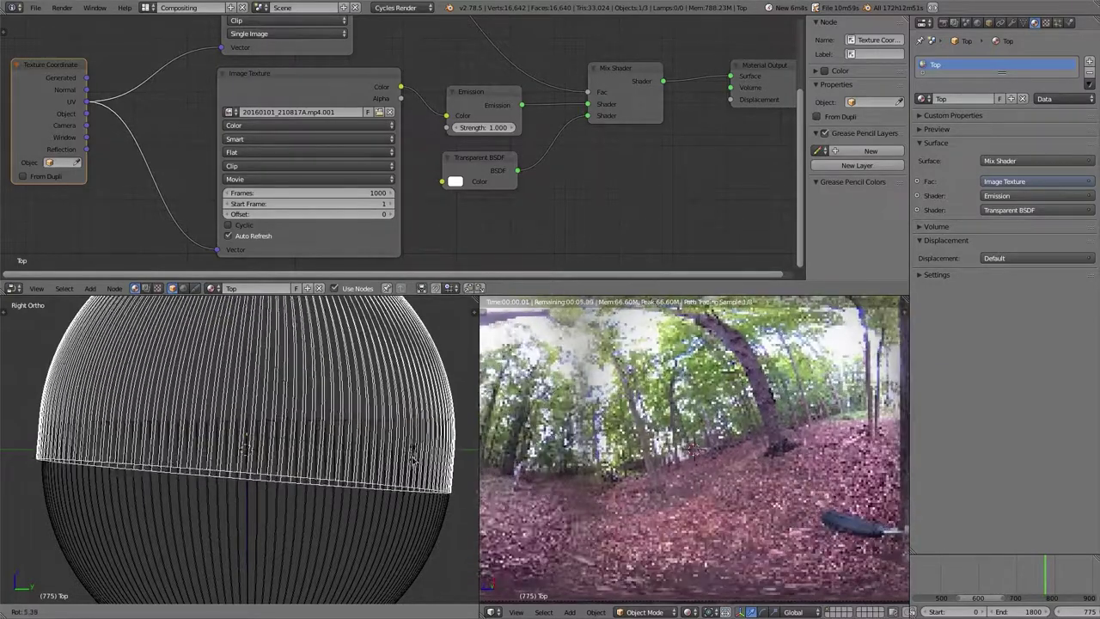
pyautogui.click(415, 444)
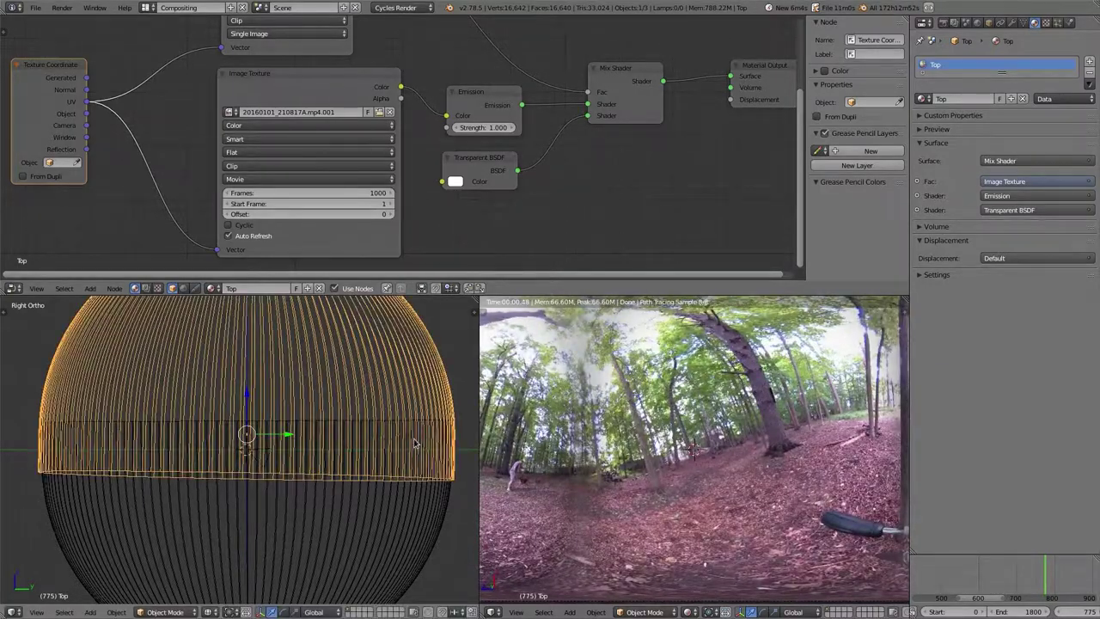
pyautogui.press('KP_1')
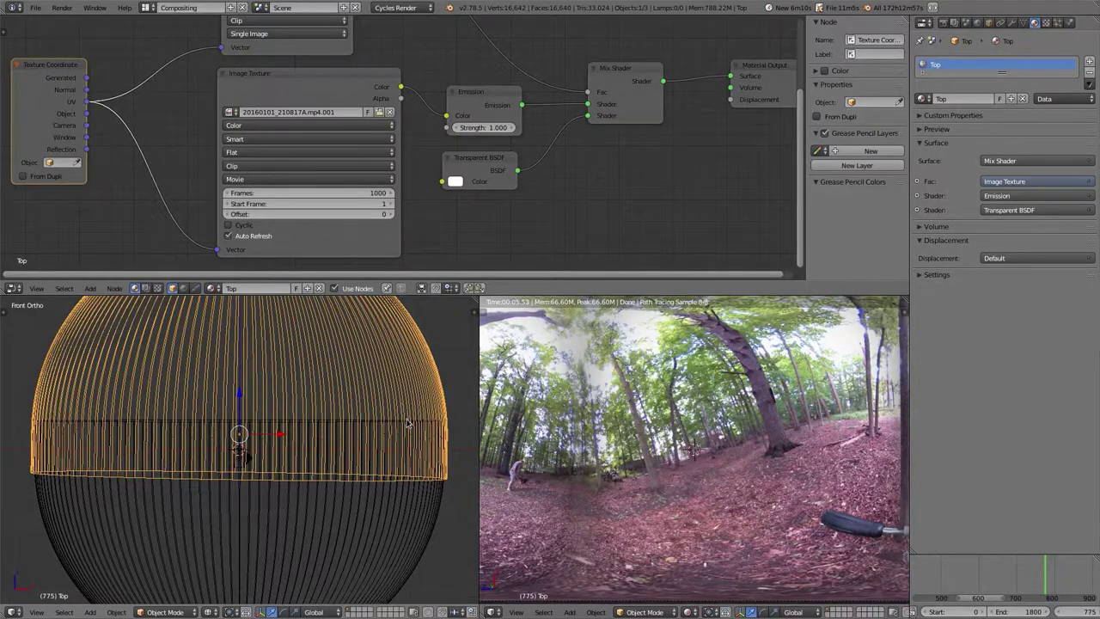
pyautogui.press('r')
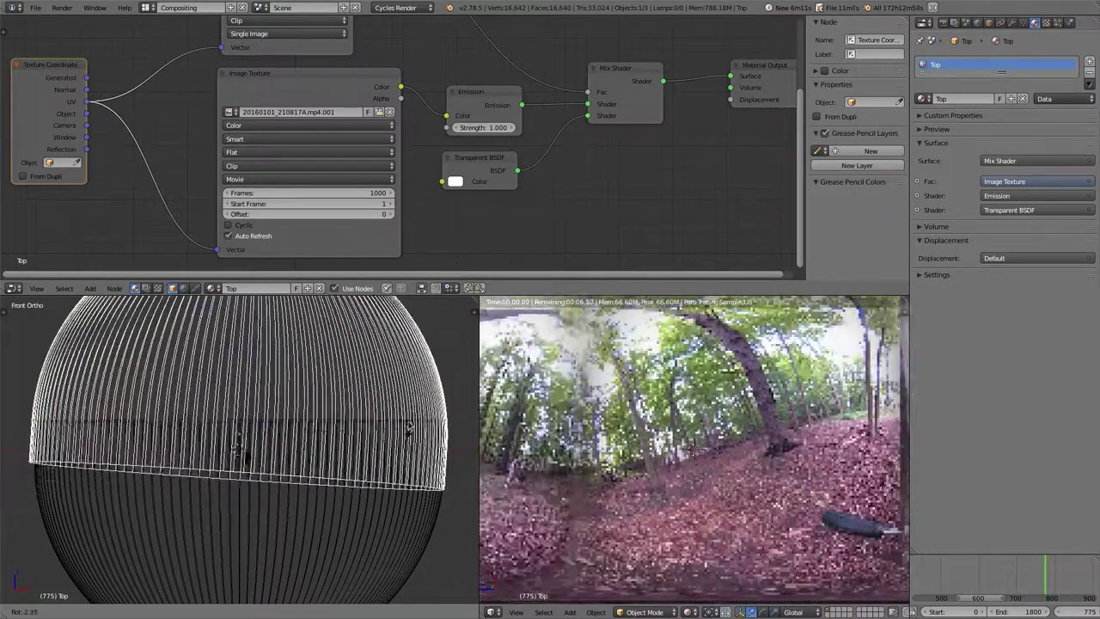
pyautogui.rightClick(605, 499)
pyautogui.moveTo(604, 498); pyautogui.dragTo(765, 443, button='middle')
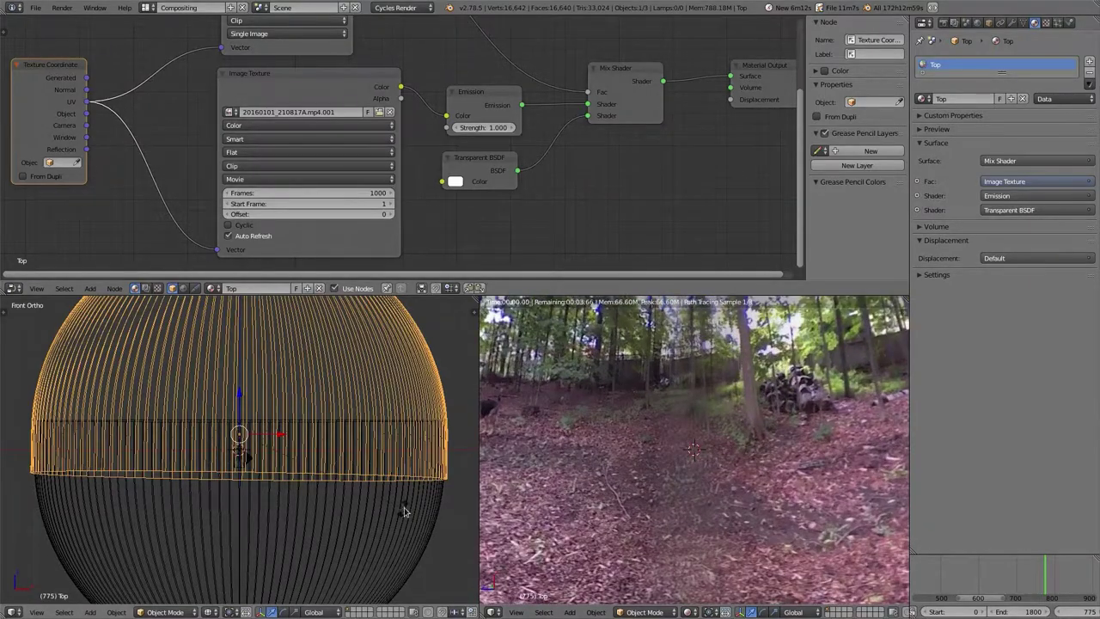
pyautogui.press('r')
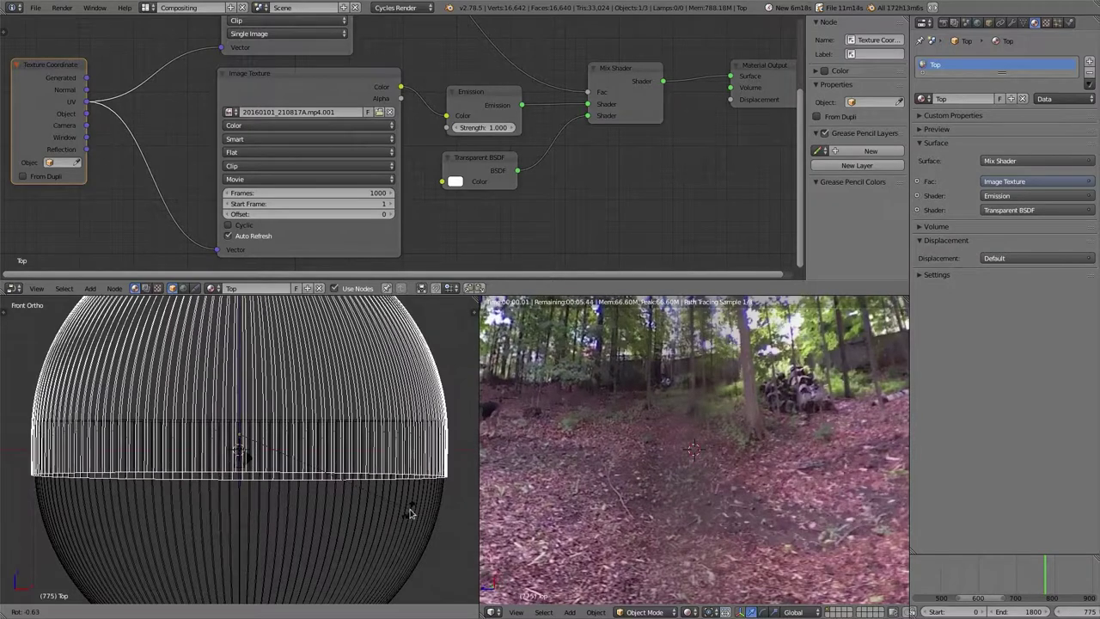
pyautogui.click(410, 513)
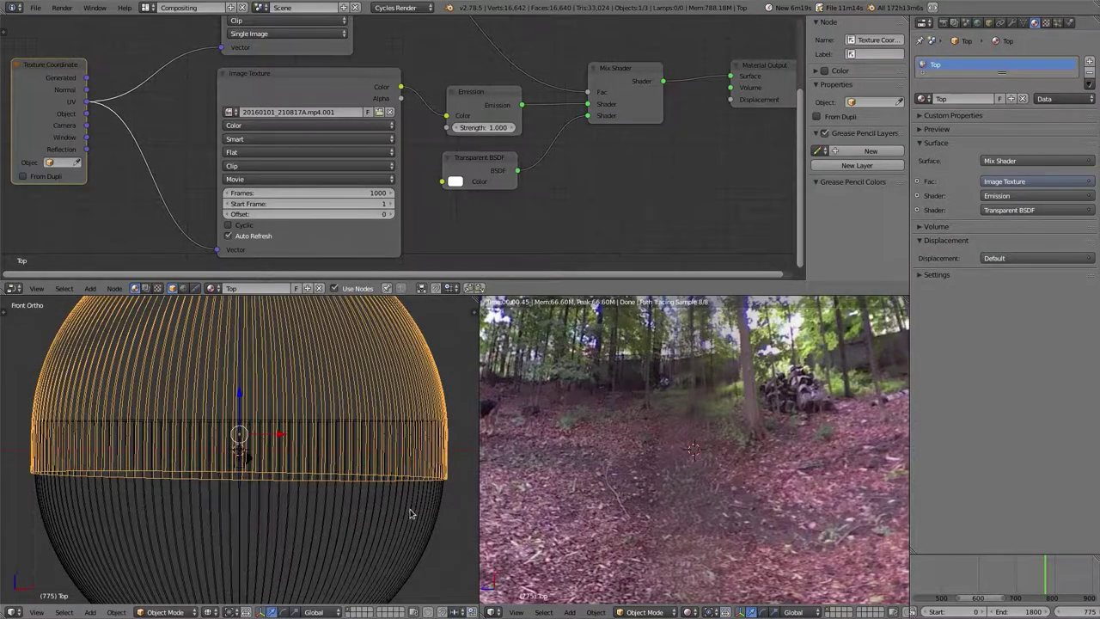
pyautogui.scroll(-2, 410, 513)
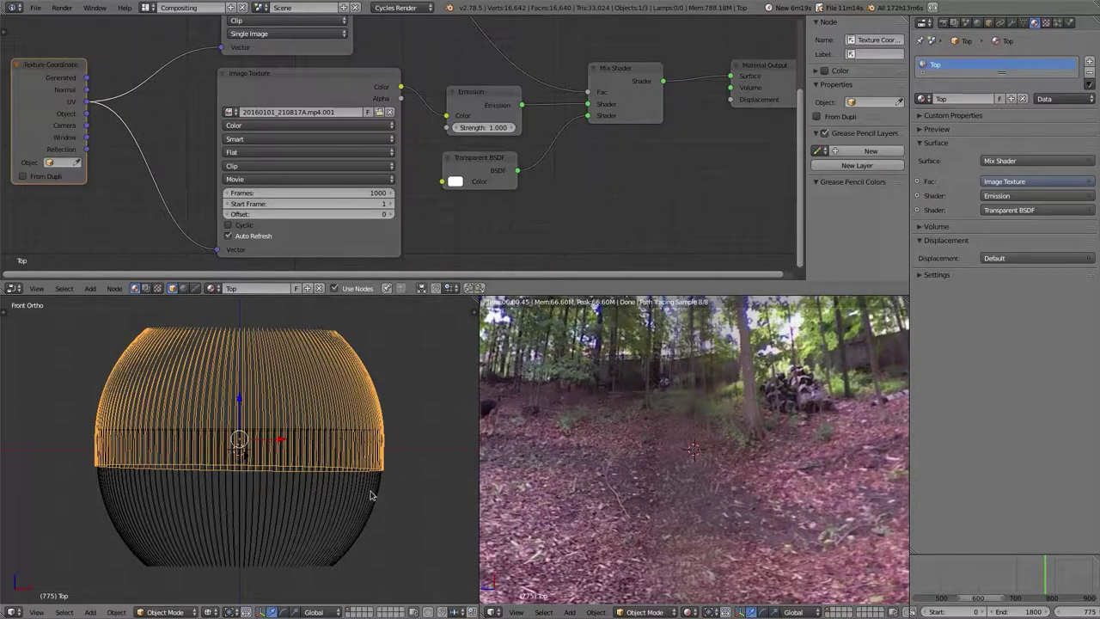
pyautogui.press('n')
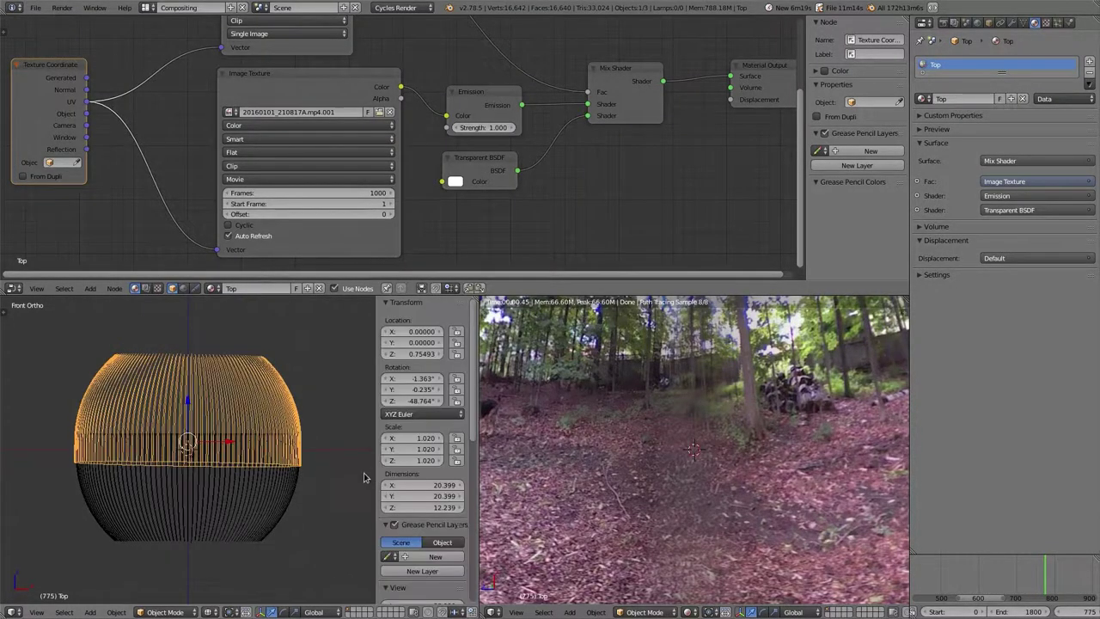
# Zero the top hemisphere's X and Y rotation in the N panel.
pyautogui.click(414, 379)
pyautogui.write('0')
pyautogui.press('Return')
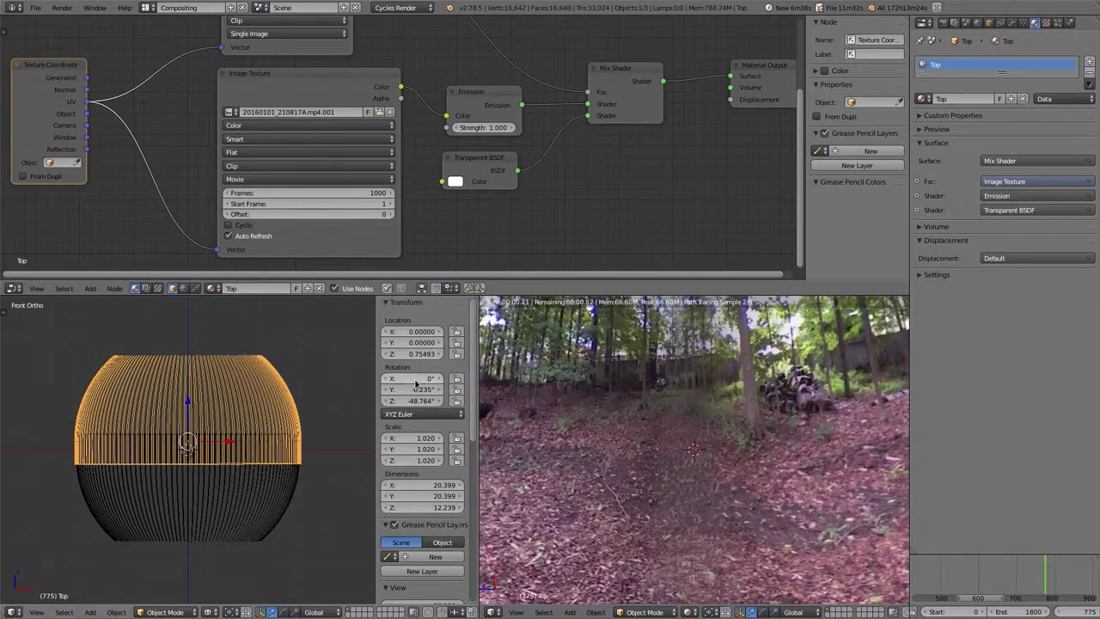
pyautogui.click(414, 389)
pyautogui.write('0')
pyautogui.press('Return')
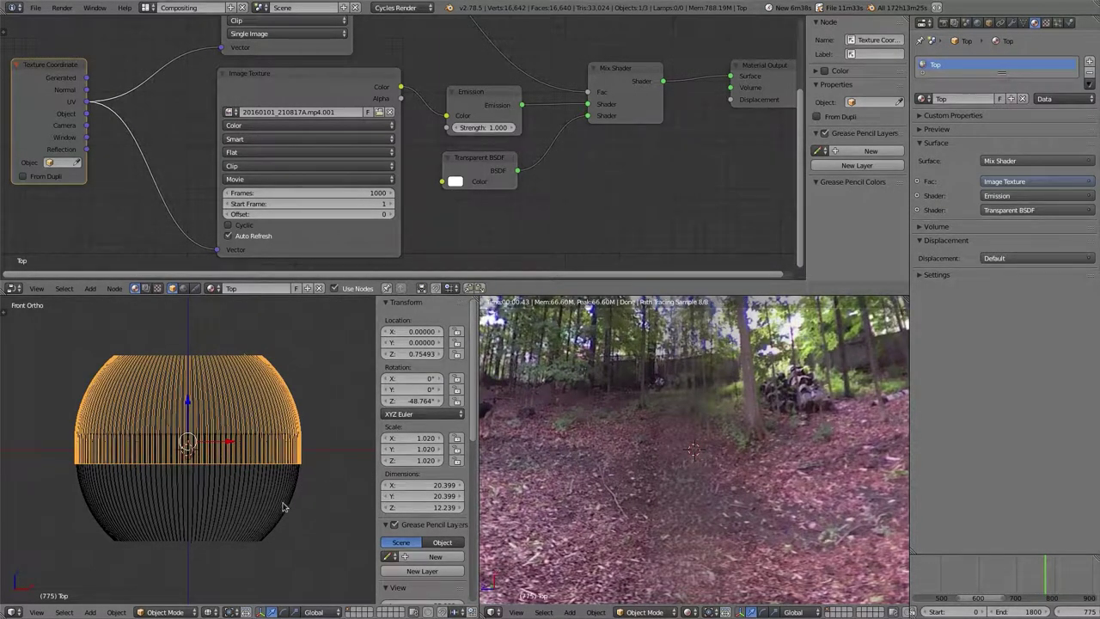
# Set the bottom hemisphere's rotation to X -180°, Y 0°, Z 0°.
pyautogui.rightClick(237, 507)
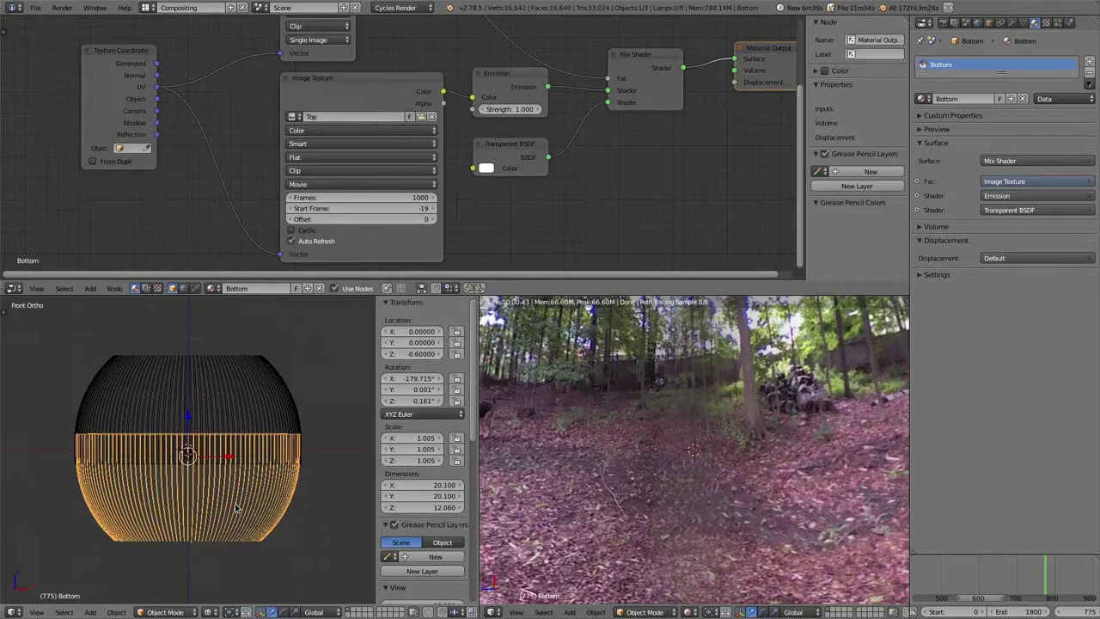
pyautogui.click(414, 379)
pyautogui.press('BackSpace')
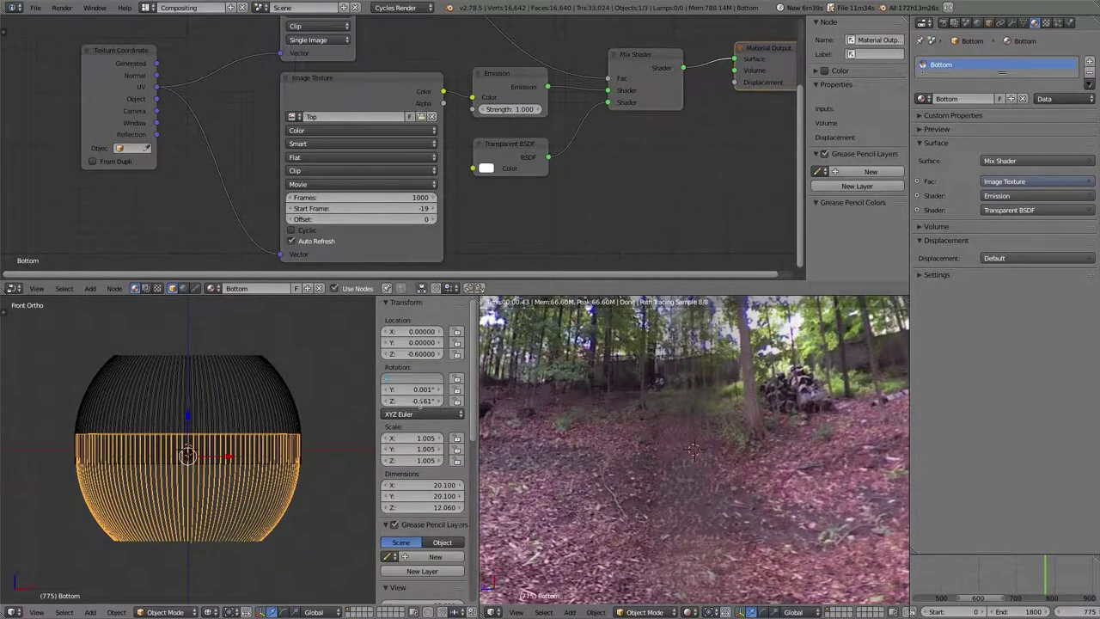
pyautogui.write('-180')
pyautogui.press('Return')
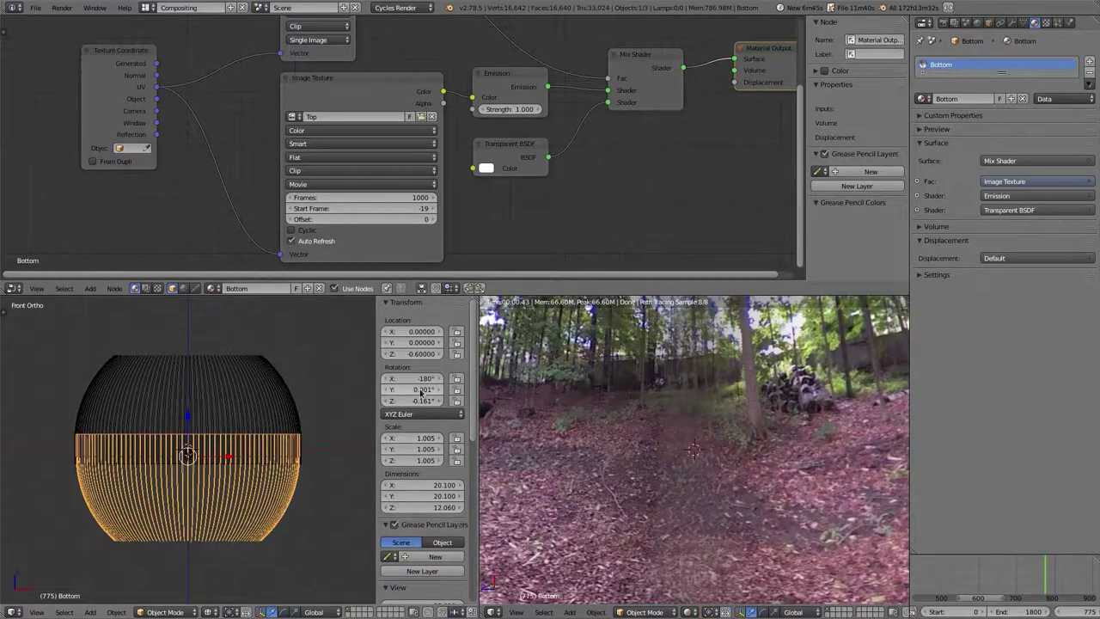
pyautogui.click(414, 391)
pyautogui.write('0')
pyautogui.press('Return')
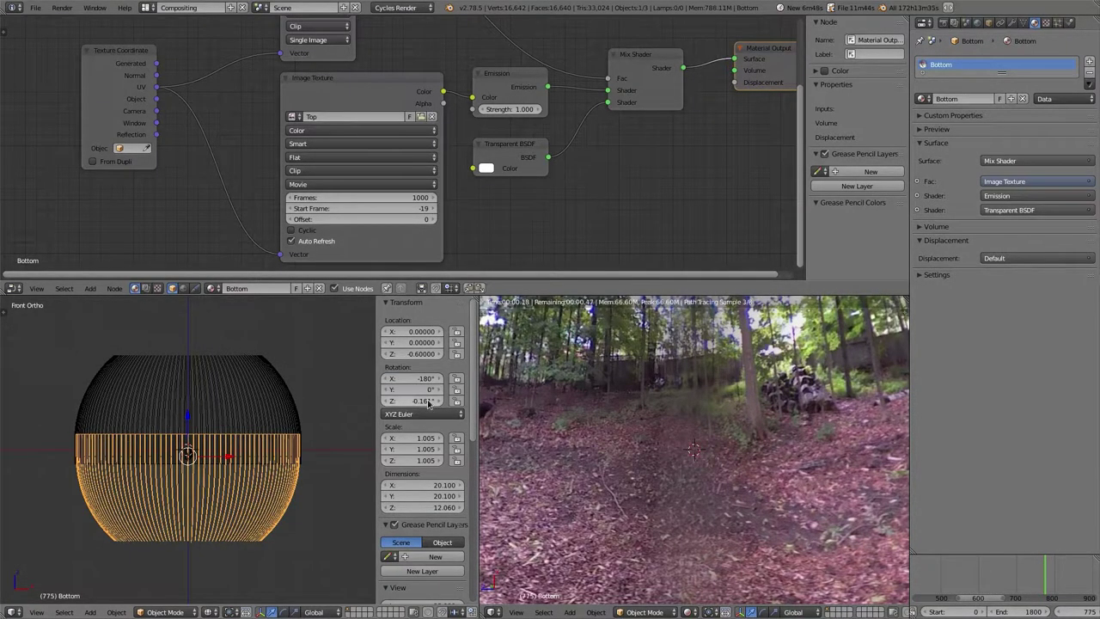
pyautogui.click(427, 400)
pyautogui.press('Return')
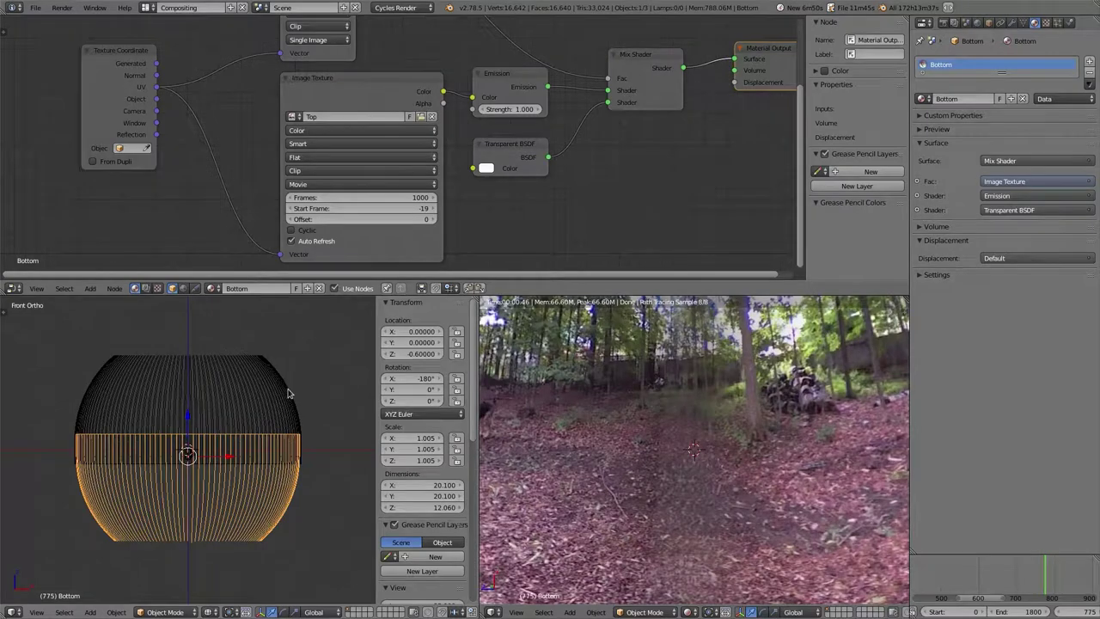
# Reselect the top hemisphere, view from top, and start rotating it.
pyautogui.rightClick(275, 397)
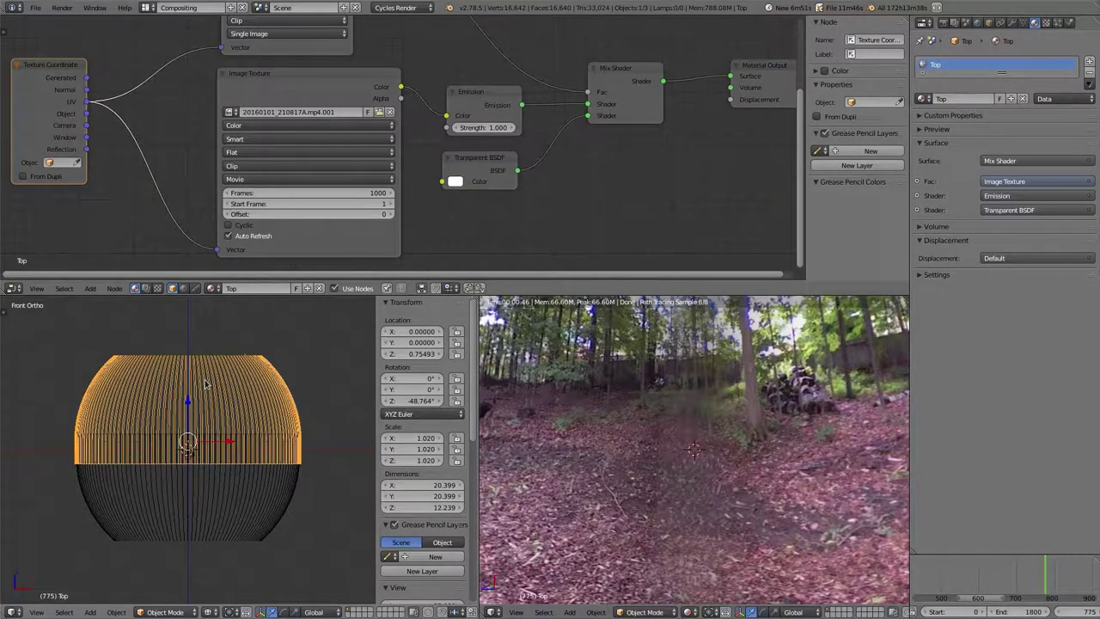
pyautogui.press('KP_7')
pyautogui.press('r')
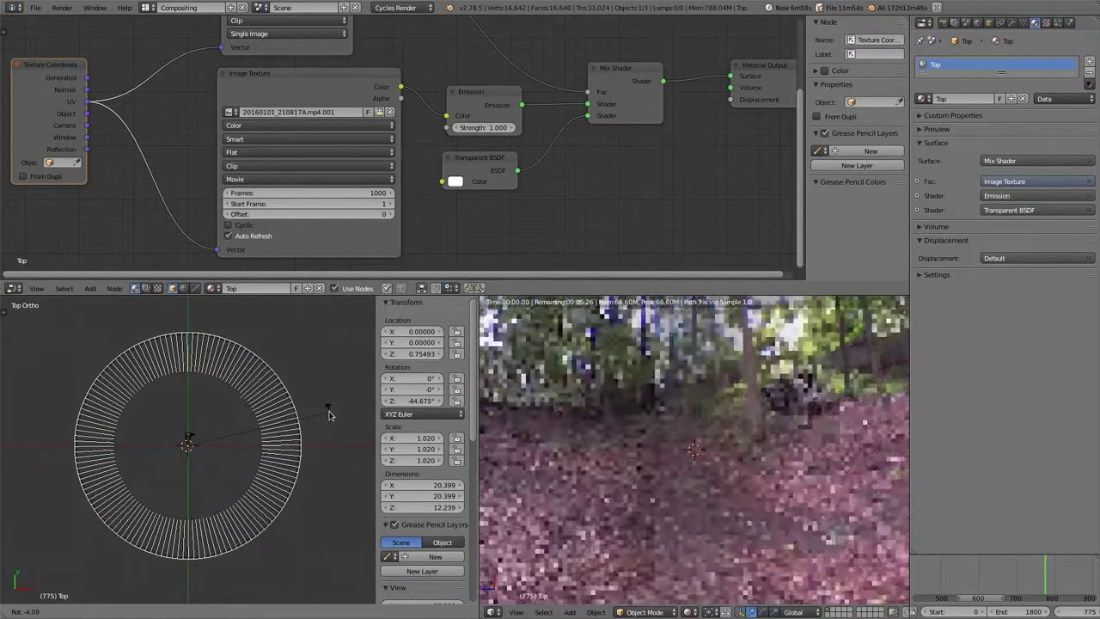
# Cancel the rotation and try the top hemisphere's Z rotation at 0°.
pyautogui.press('Escape')
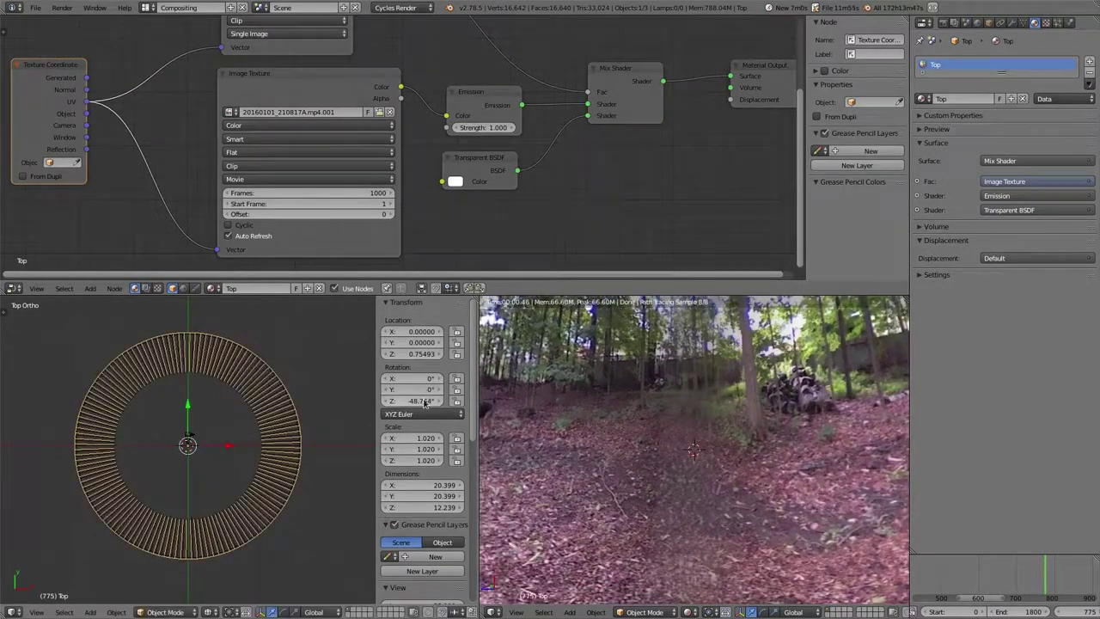
pyautogui.click(421, 401)
pyautogui.write('0')
pyautogui.press('Return')
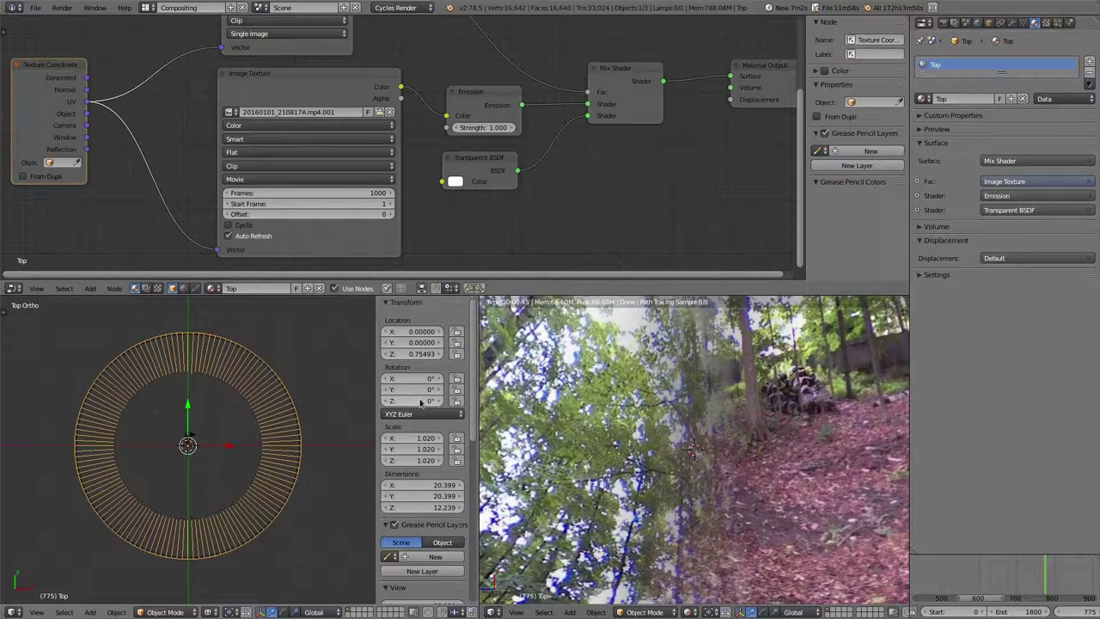
# Toggle between the hemispheres and orbit the rendered view to inspect the seam.
pyautogui.rightClick(269, 449)
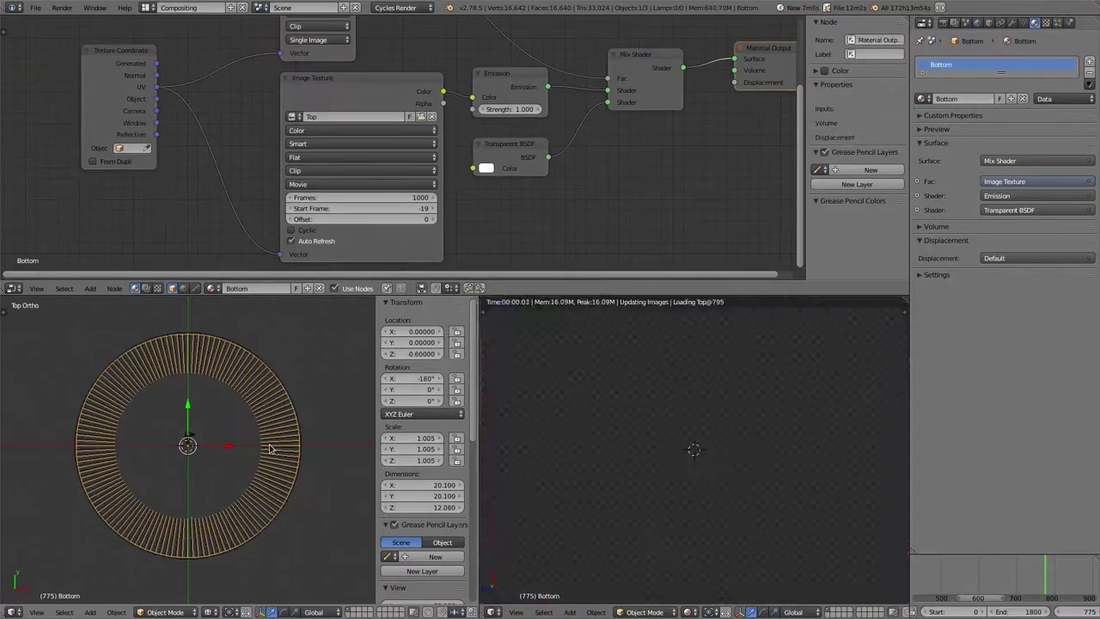
pyautogui.rightClick(269, 448)
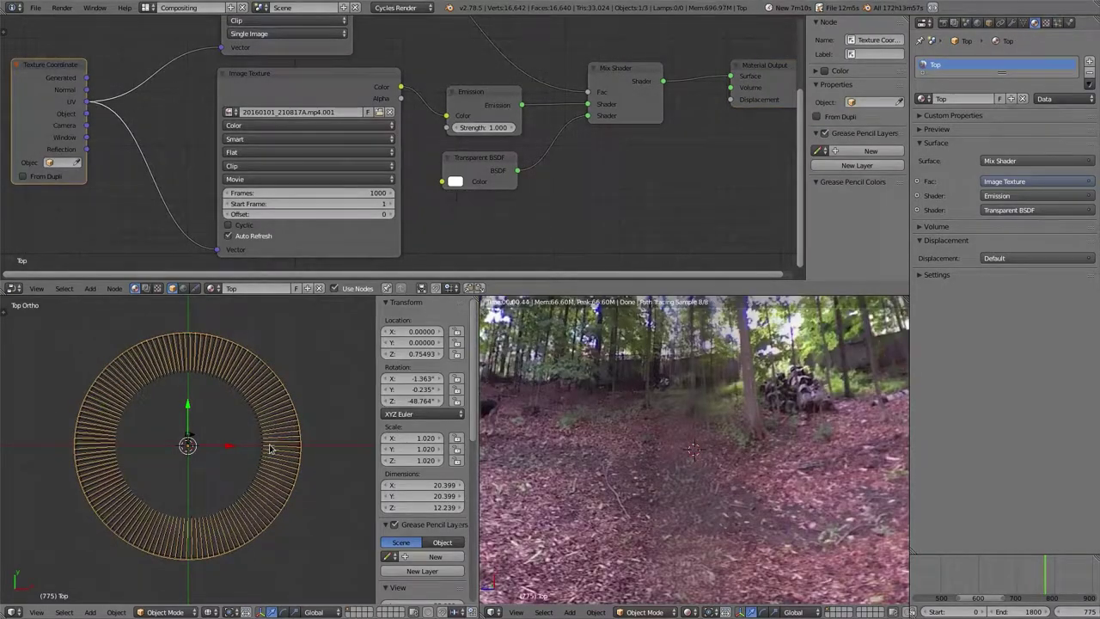
pyautogui.moveTo(274, 425); pyautogui.dragTo(277, 324, button='middle')
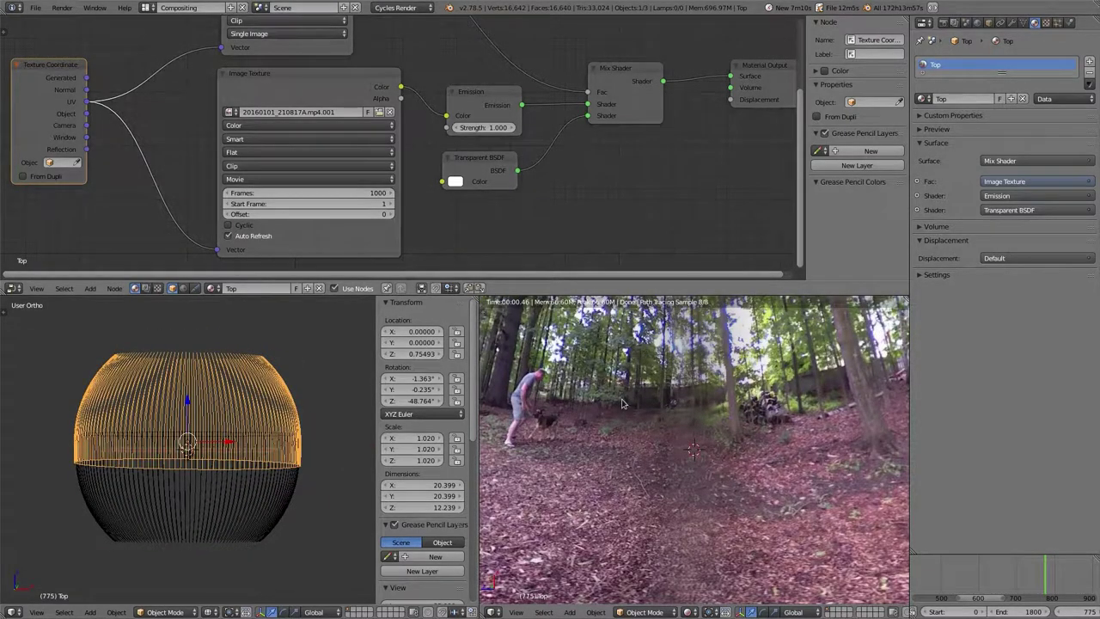
pyautogui.moveTo(625, 405); pyautogui.dragTo(656, 426, button='middle')
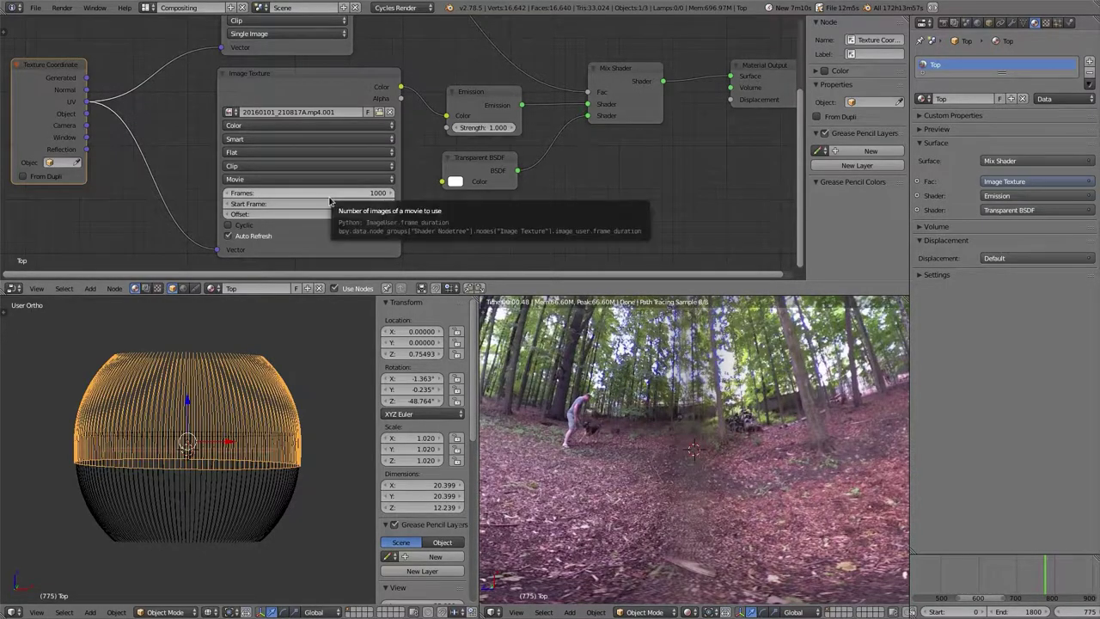
pyautogui.rightClick(222, 488)
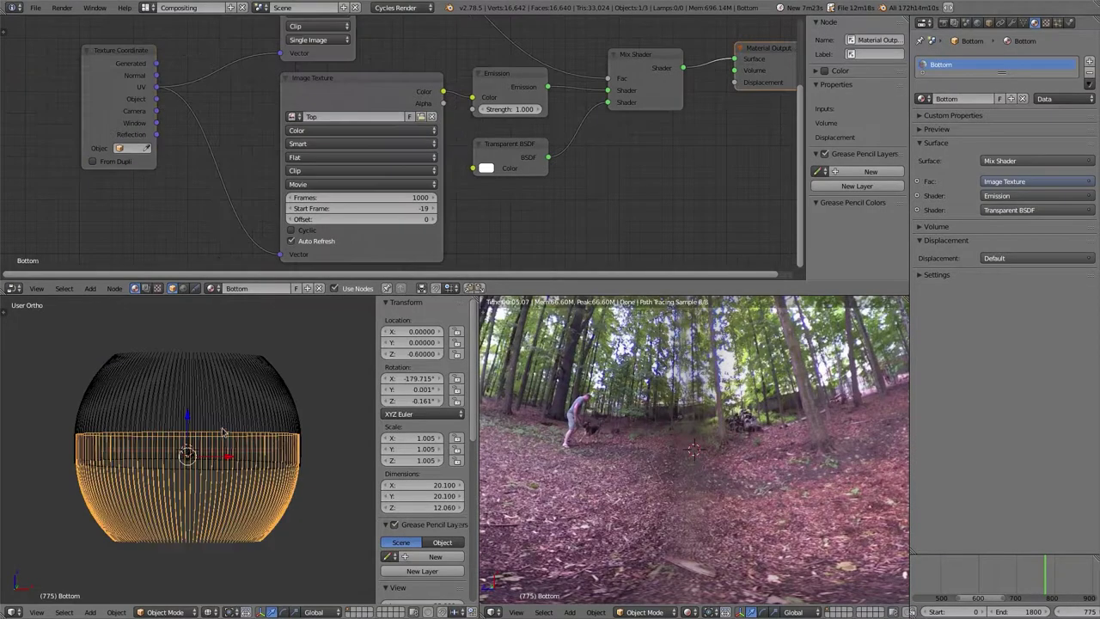
# Switch to the Default layout and show Render settings with GPU Compute as device.
pyautogui.click(145, 8)
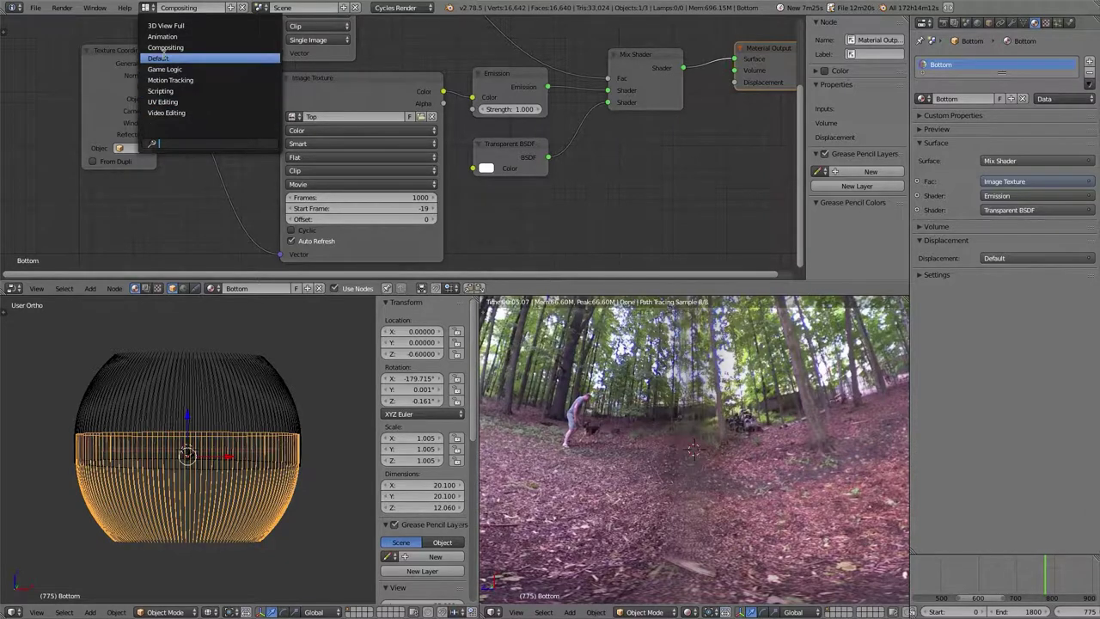
pyautogui.click(159, 58)
pyautogui.click(987, 130)
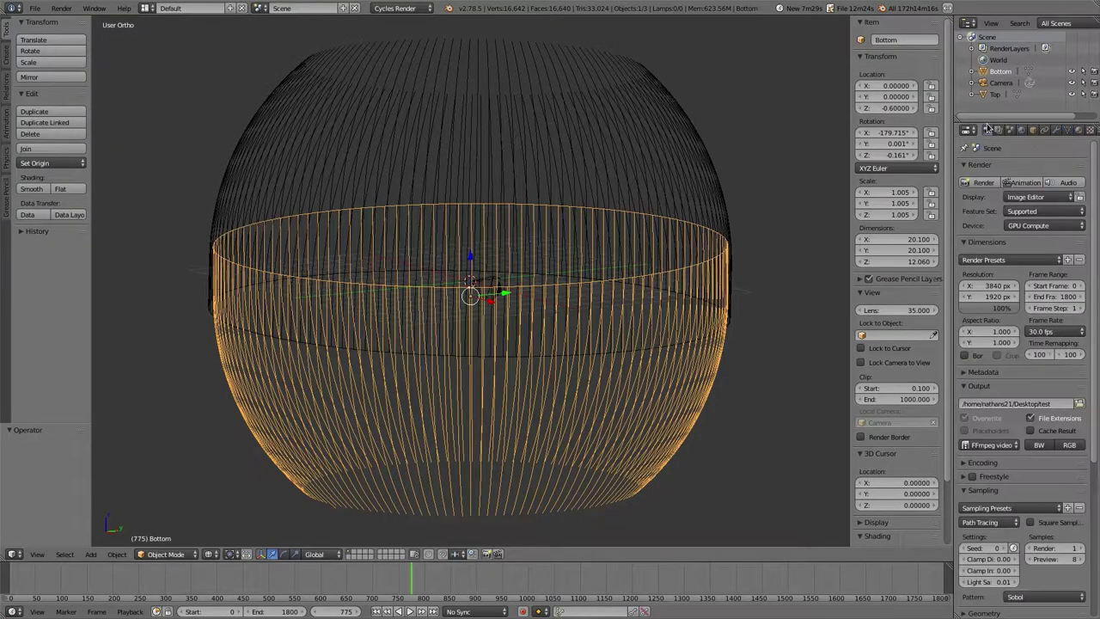
pyautogui.click(1040, 225)
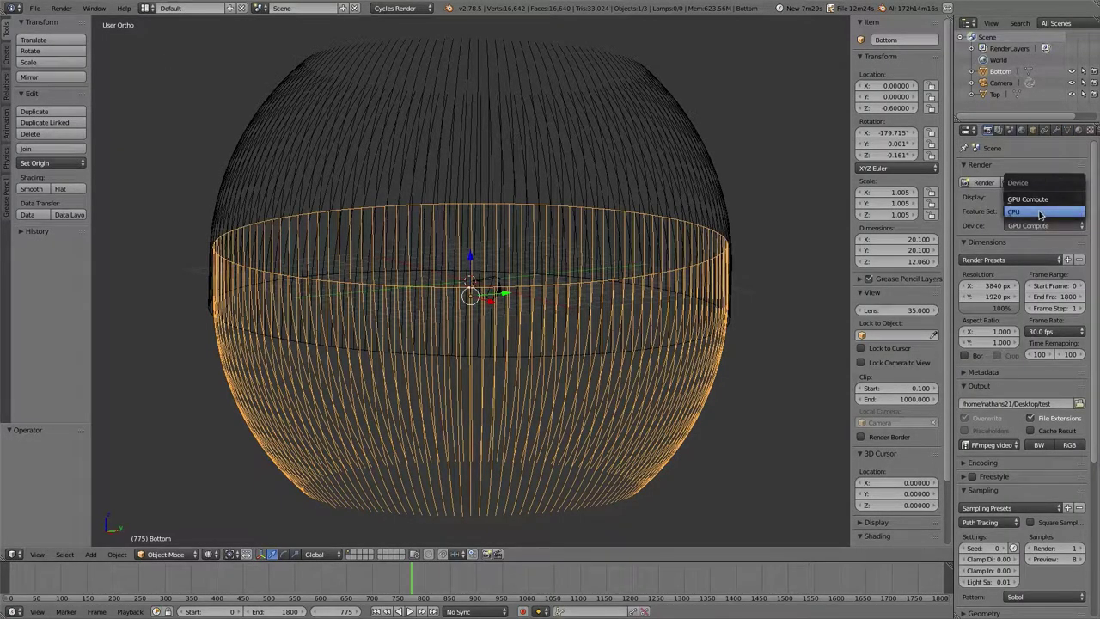
pyautogui.click(1041, 203)
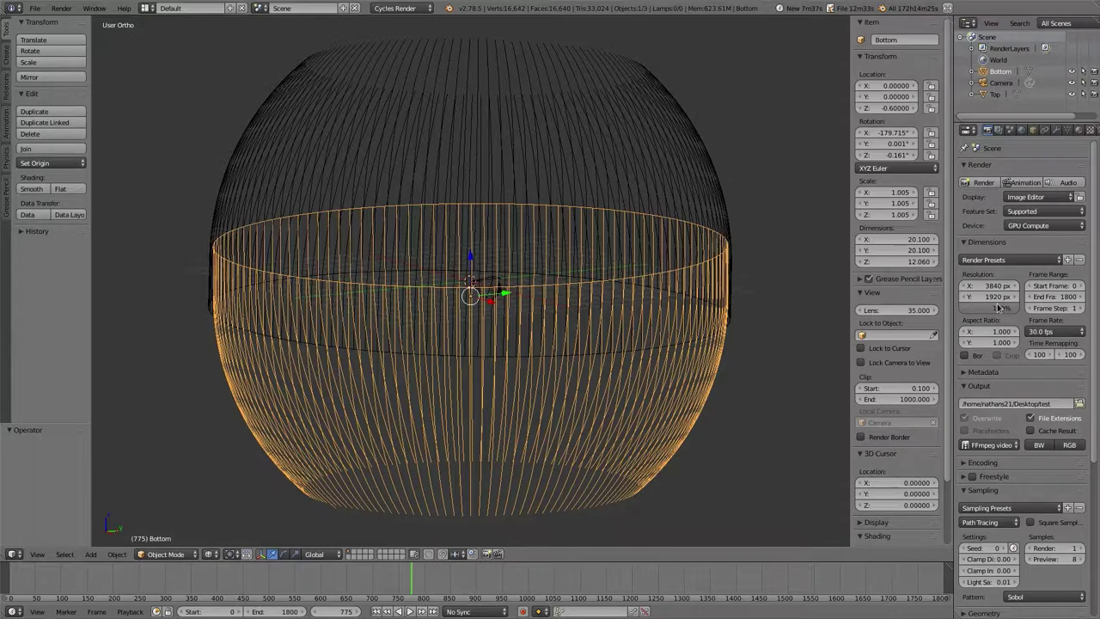
pyautogui.scroll(-1, 973, 413)
pyautogui.scroll(-1, 973, 413)
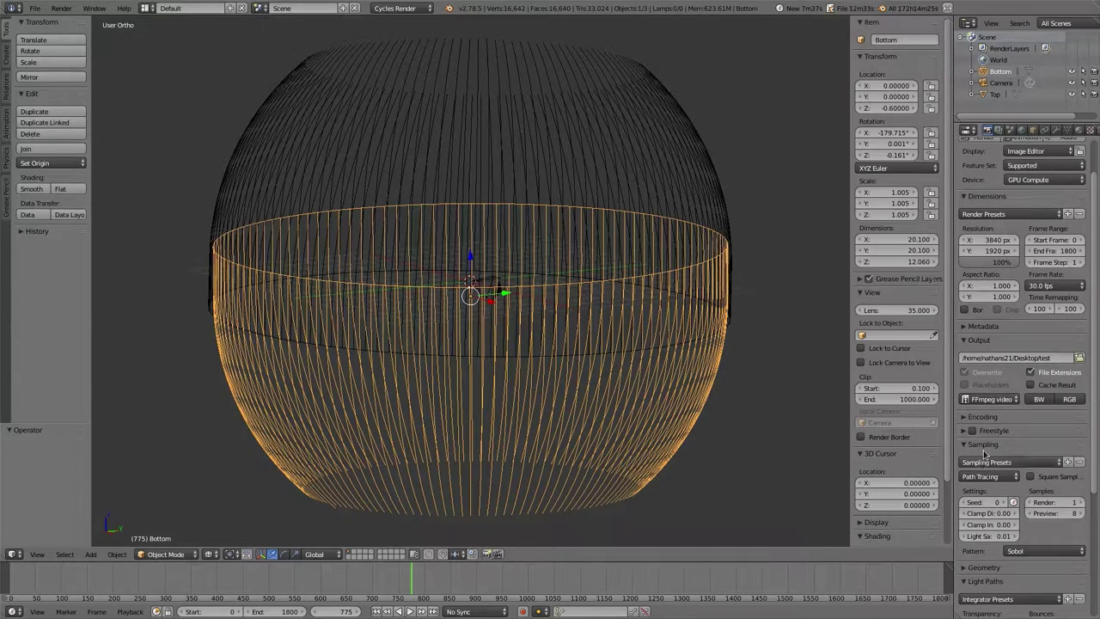
# Keep FFmpeg video output and apply the H264 in MP4 encoding preset.
pyautogui.click(961, 418)
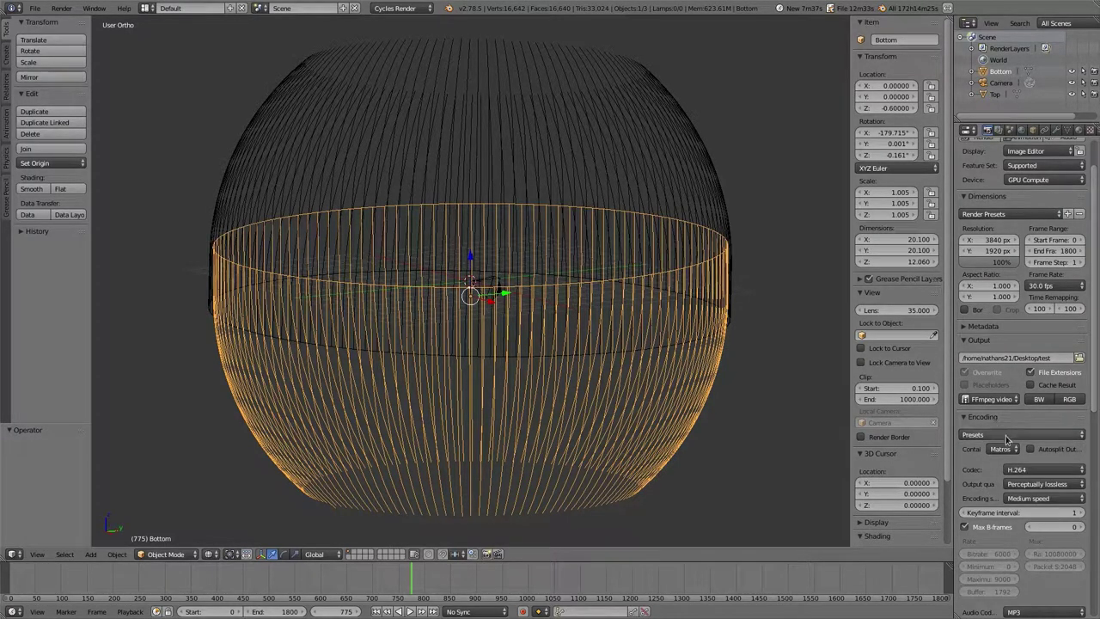
pyautogui.click(988, 400)
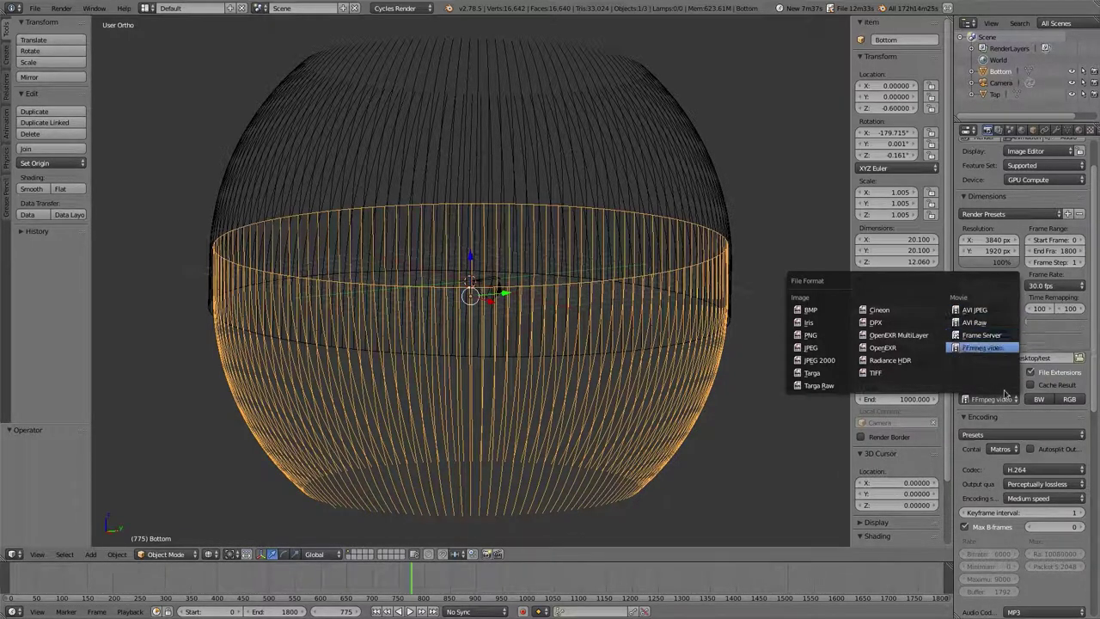
pyautogui.click(982, 347)
pyautogui.scroll(-2, 1032, 419)
pyautogui.scroll(-1, 1032, 419)
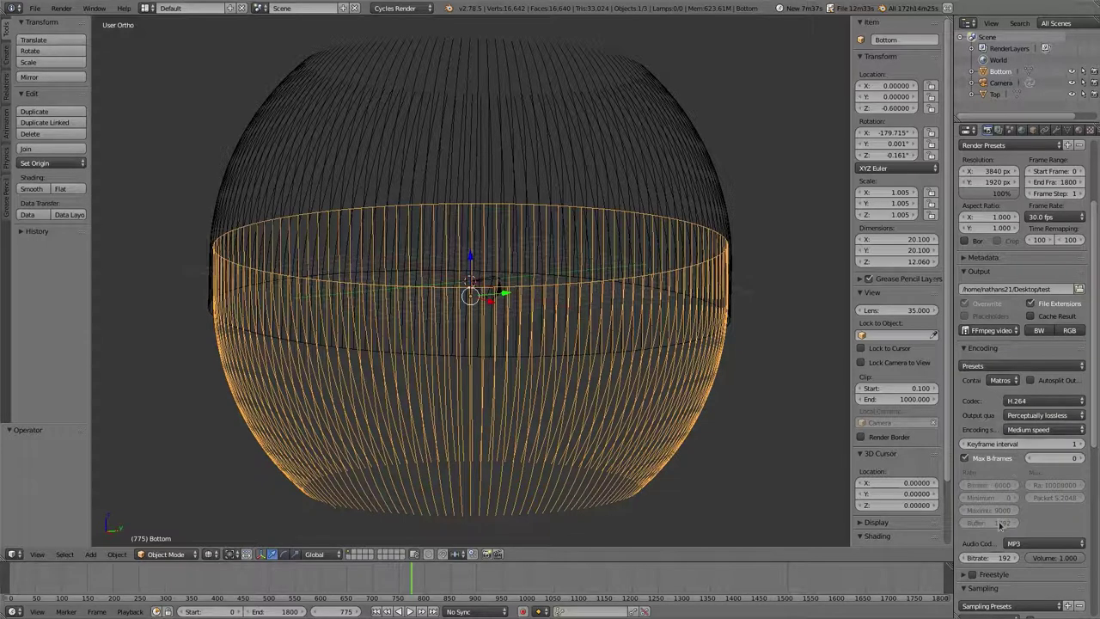
pyautogui.scroll(-1, 1017, 436)
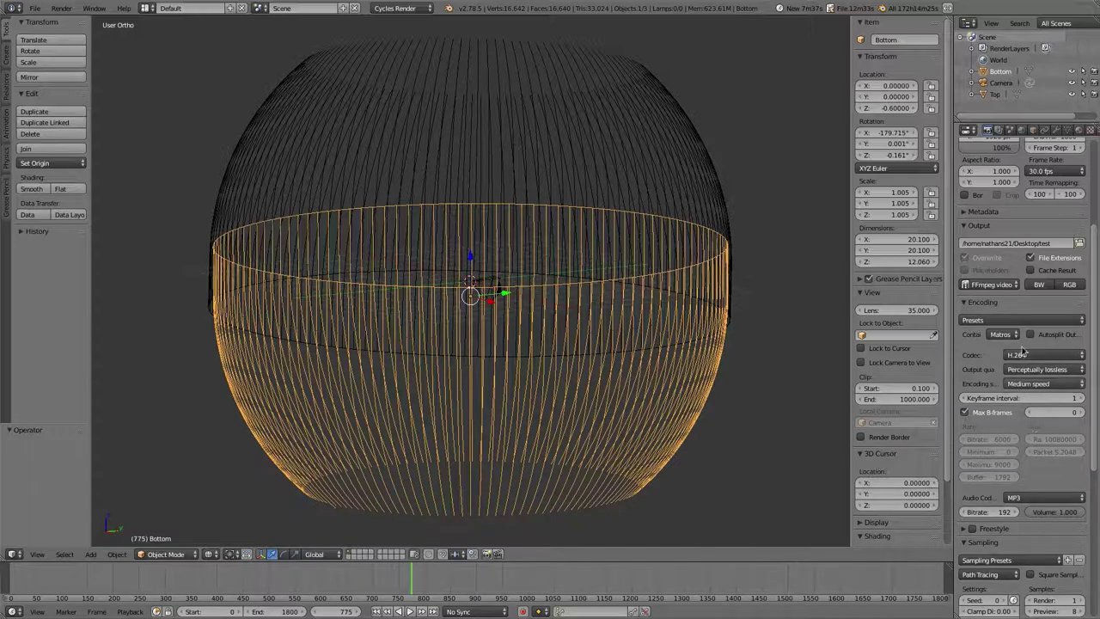
pyautogui.click(1005, 321)
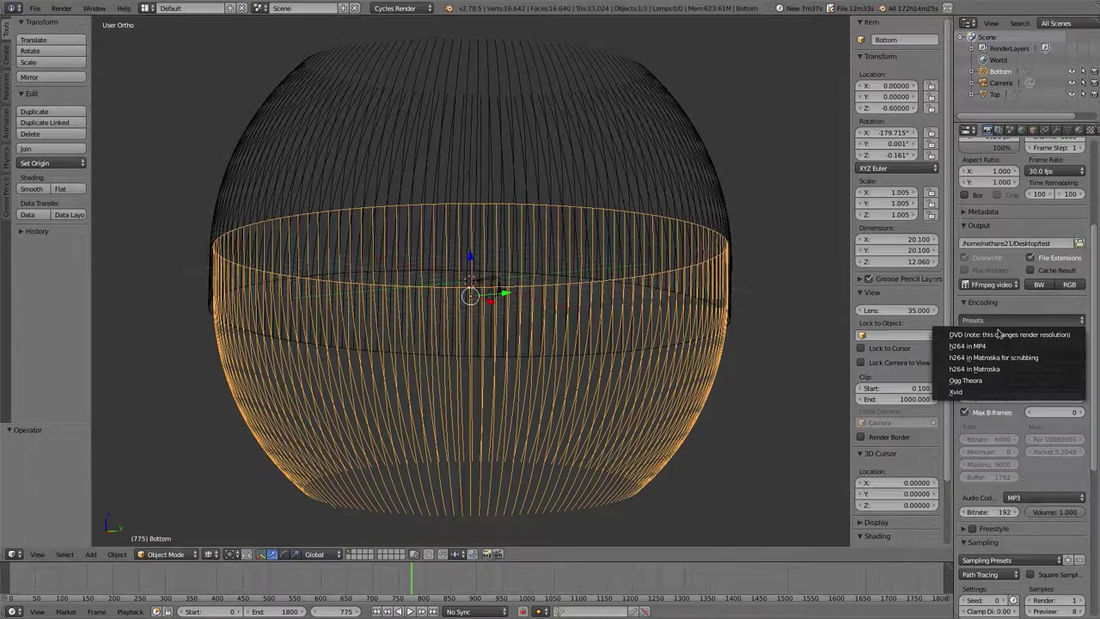
pyautogui.click(989, 347)
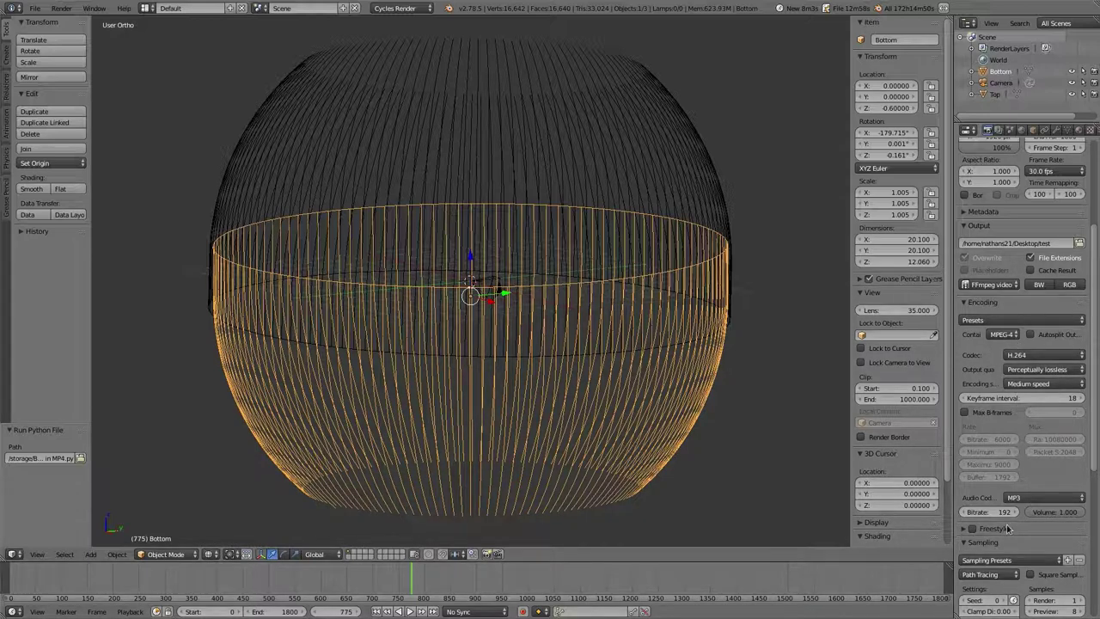
# Set the light-path bounces maximum and minimum to 1.
pyautogui.scroll(-2, 1060, 488)
pyautogui.scroll(-2, 1060, 488)
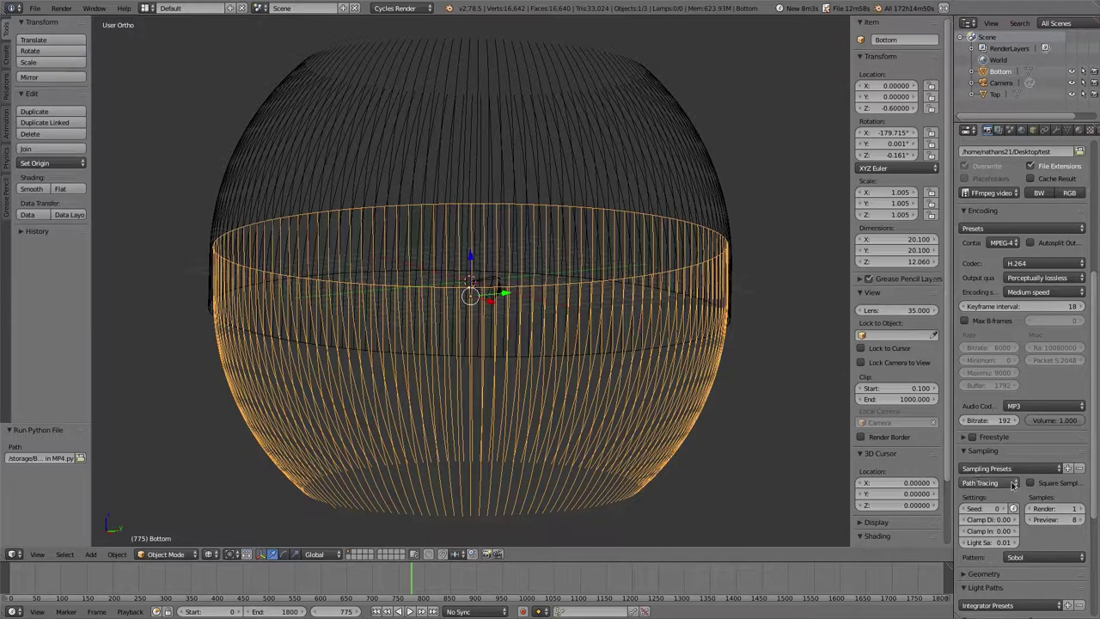
pyautogui.scroll(-2, 1014, 490)
pyautogui.scroll(-2, 1002, 456)
pyautogui.scroll(-1, 1002, 456)
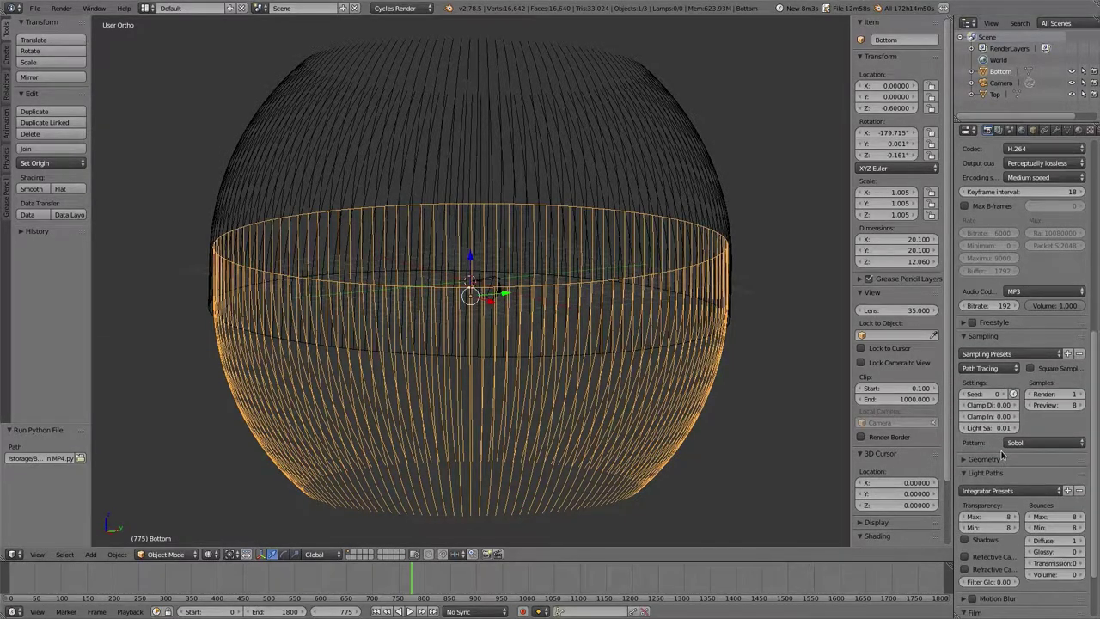
pyautogui.click(1050, 518)
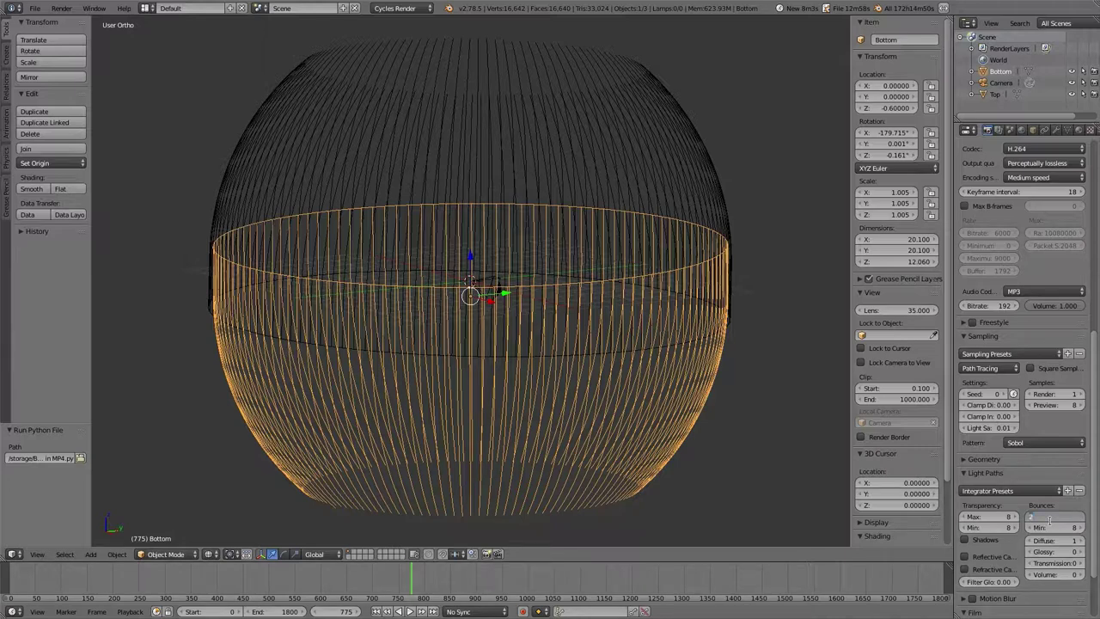
pyautogui.press('Tab')
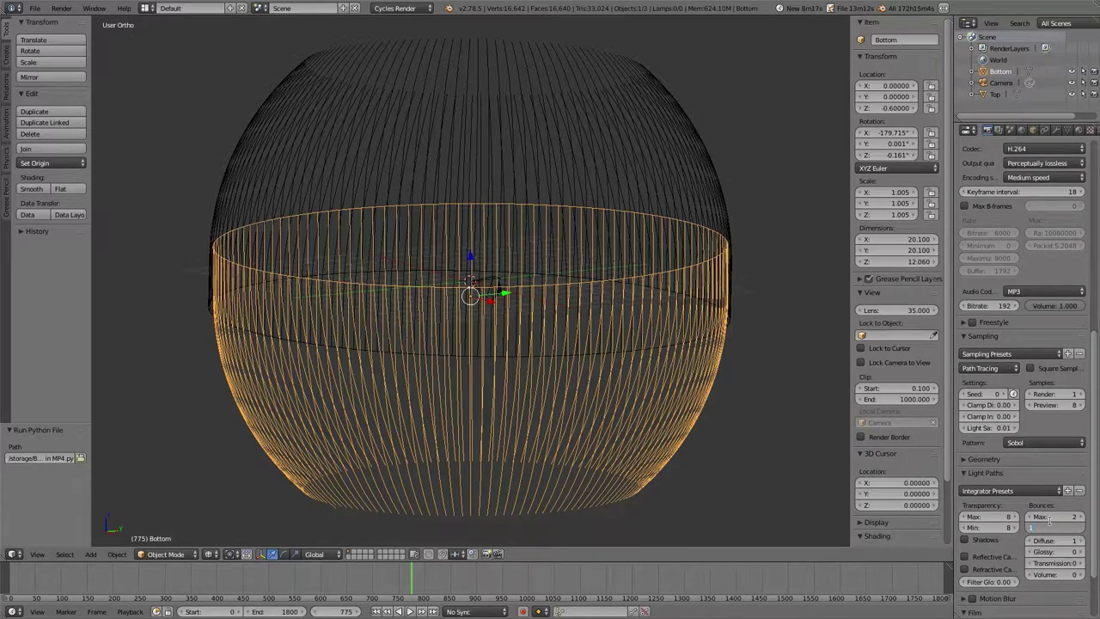
pyautogui.press('Return')
pyautogui.click(1055, 514)
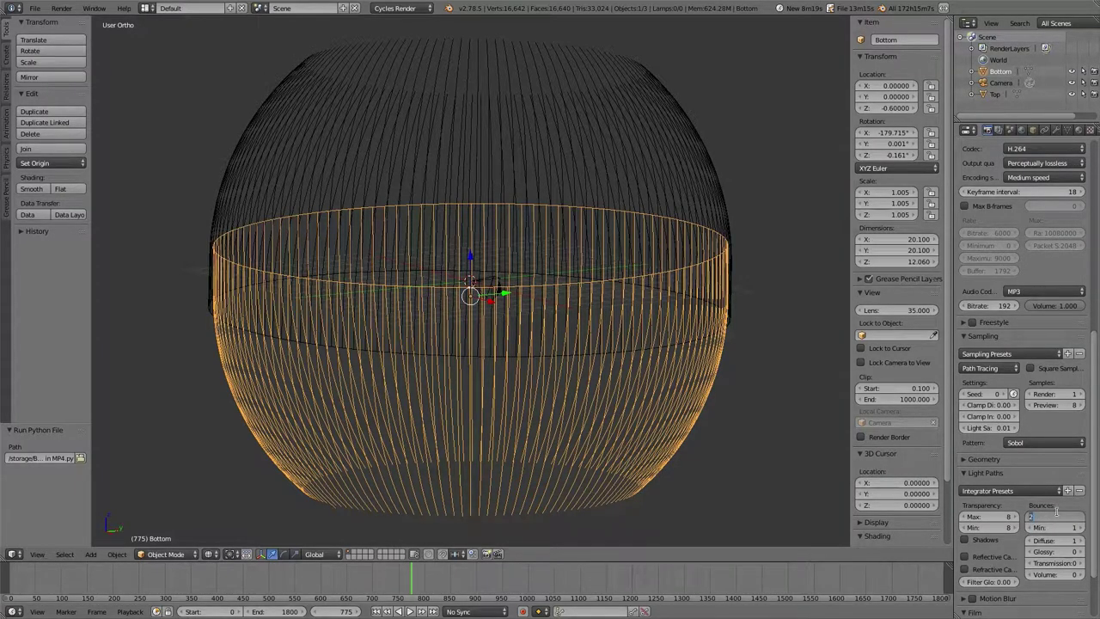
pyautogui.press('Return')
# Set transparency maximum bounces to 1 and render the current frame.
pyautogui.click(980, 517)
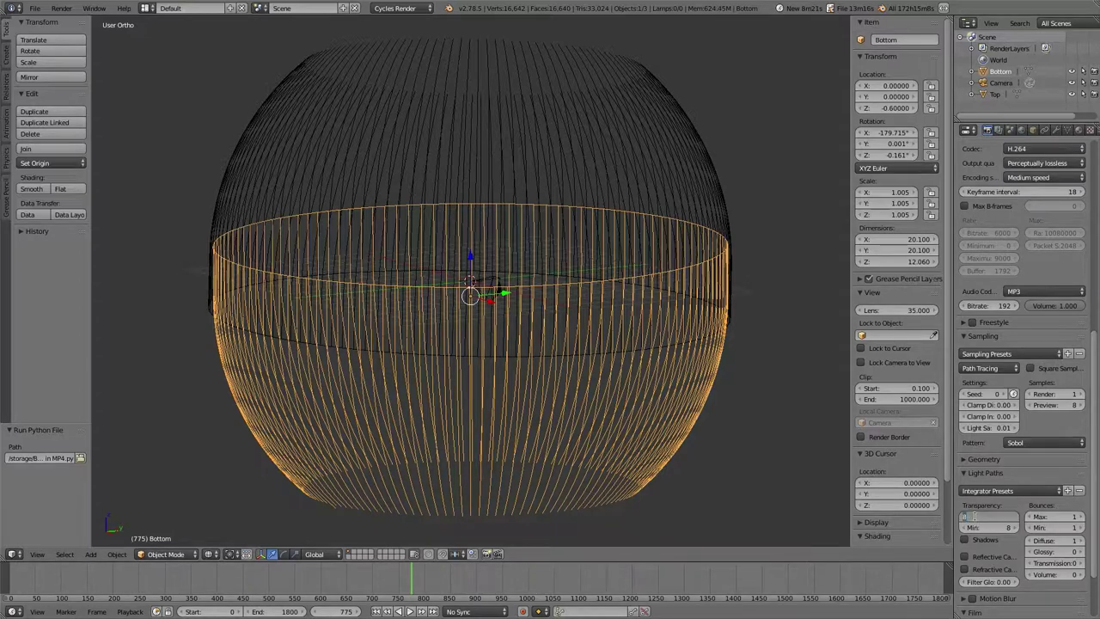
pyautogui.write('1')
pyautogui.press('Return')
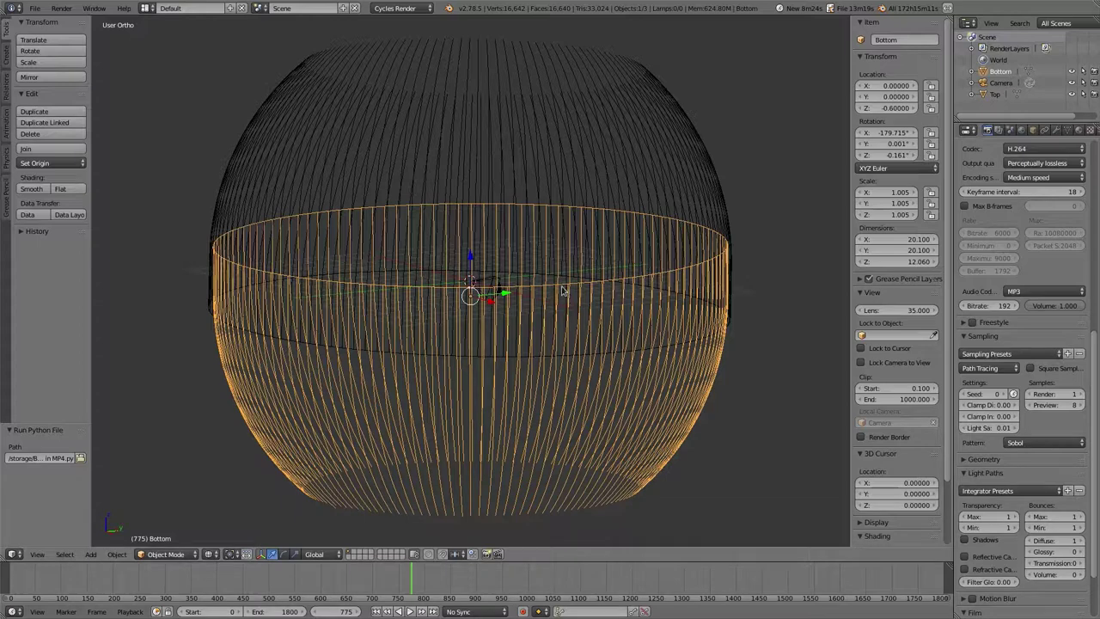
pyautogui.press('F12')
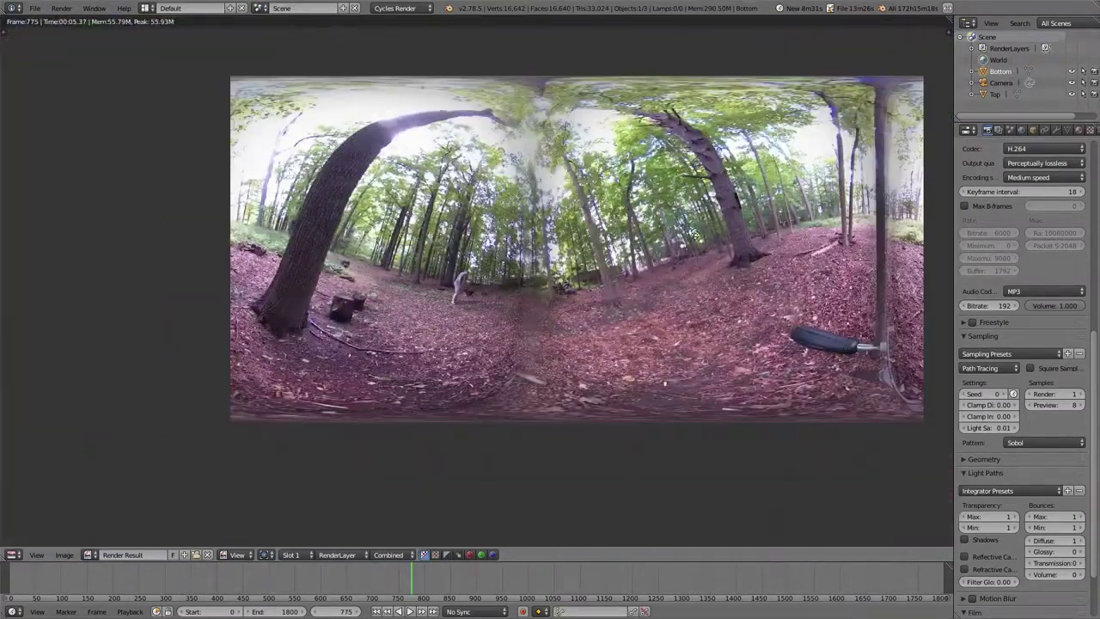
# Redisplay the 3840 × 1920 forest panorama render with F11 and centre it in view.
pyautogui.moveTo(694, 239); pyautogui.dragTo(522, 293, button='middle')
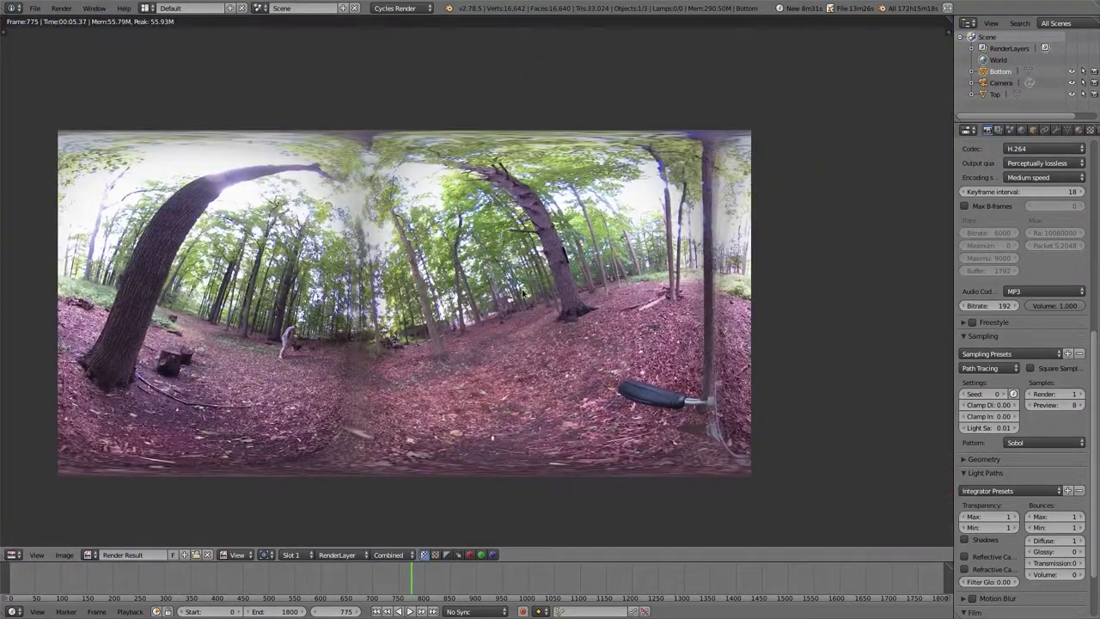
pyautogui.scroll(1, 521, 294)
pyautogui.press('Escape')
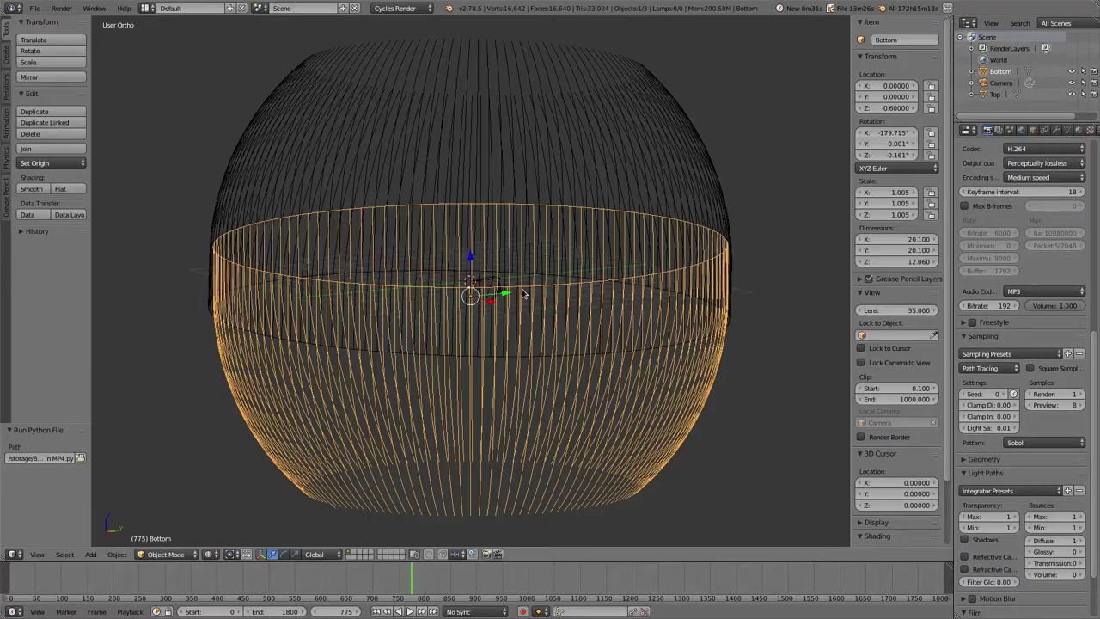
pyautogui.scroll(6, 1021, 220)
pyautogui.scroll(5, 1021, 220)
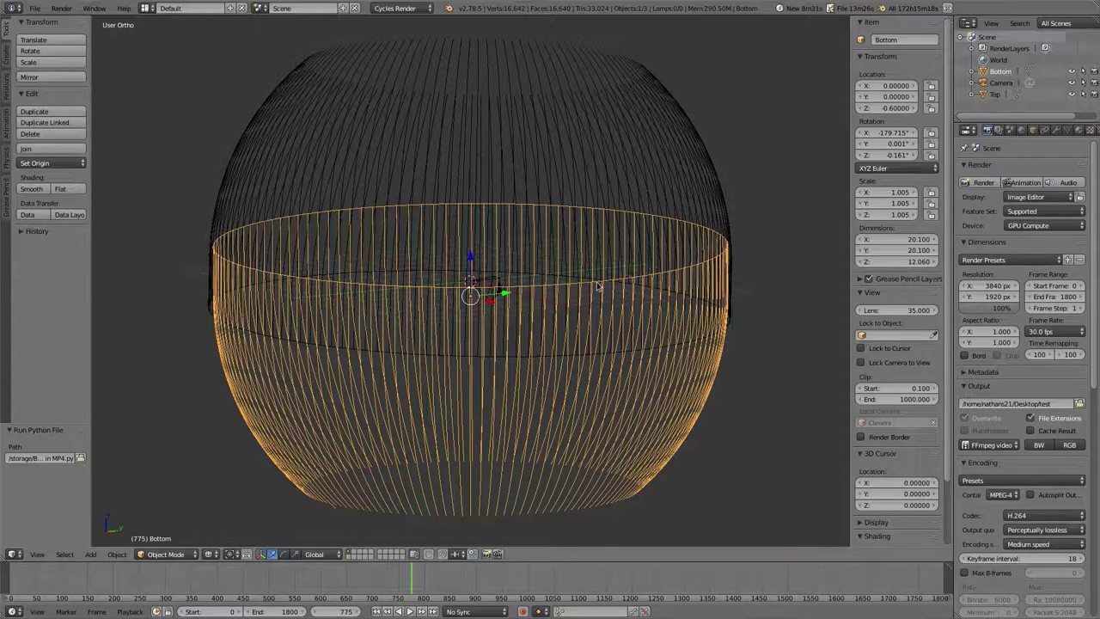
pyautogui.press('F11')
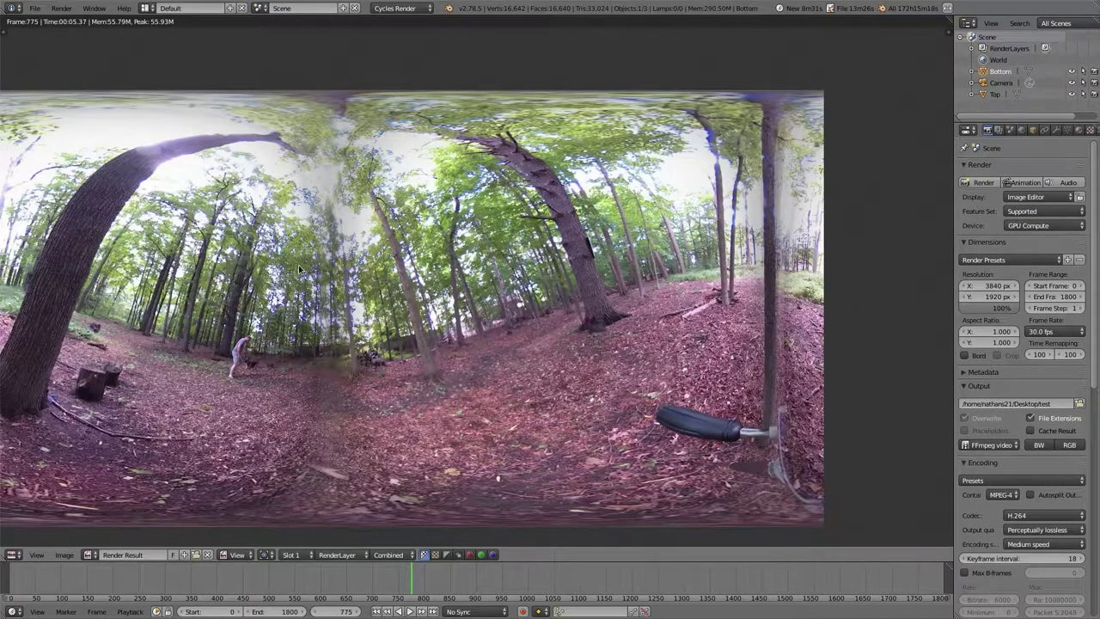
pyautogui.moveTo(302, 270); pyautogui.dragTo(397, 256, button='middle')
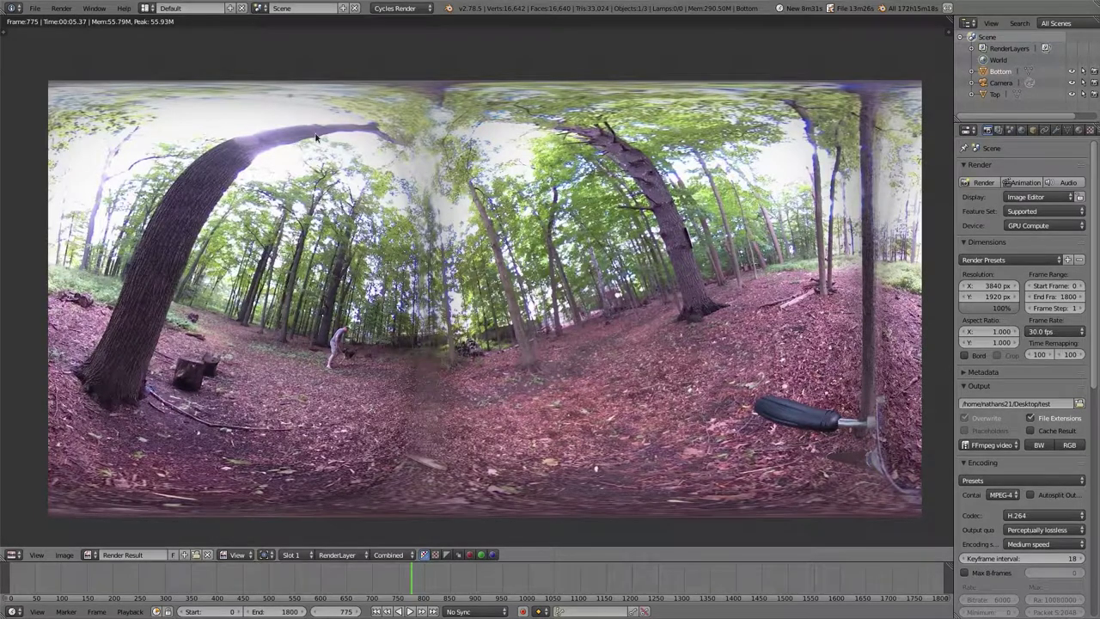